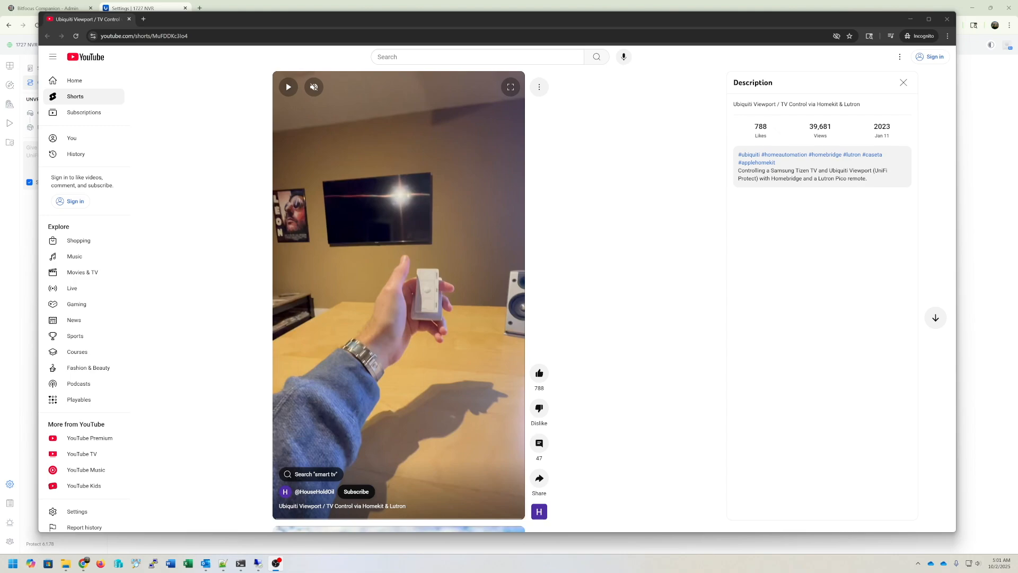
Play the YouTube Short on controlling the Ubiquiti Viewport, skip ahead, pause it at the camera views, and close its window.
click(411, 234)
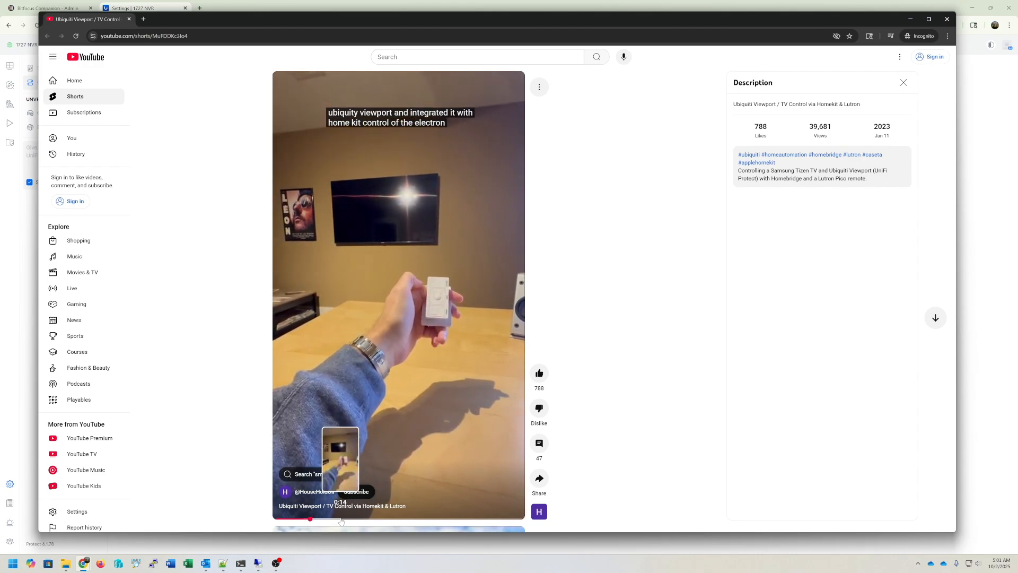
click(341, 519)
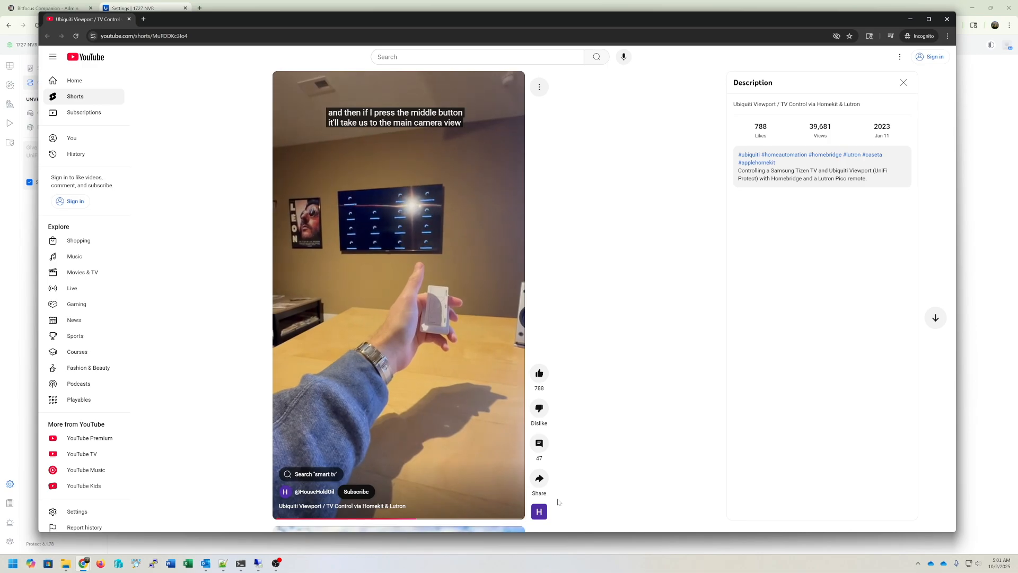
mouse_move(420, 356)
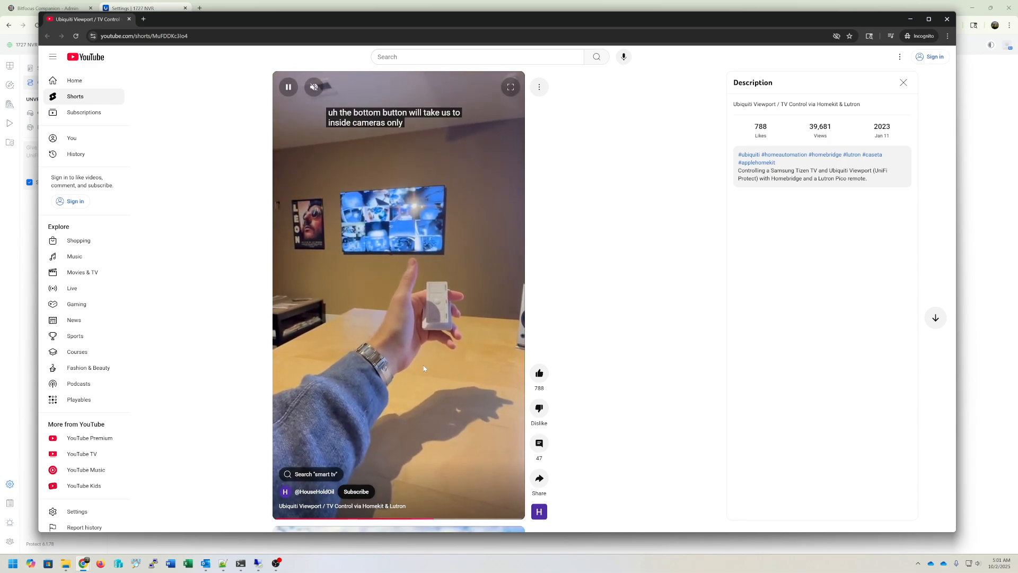
click(435, 334)
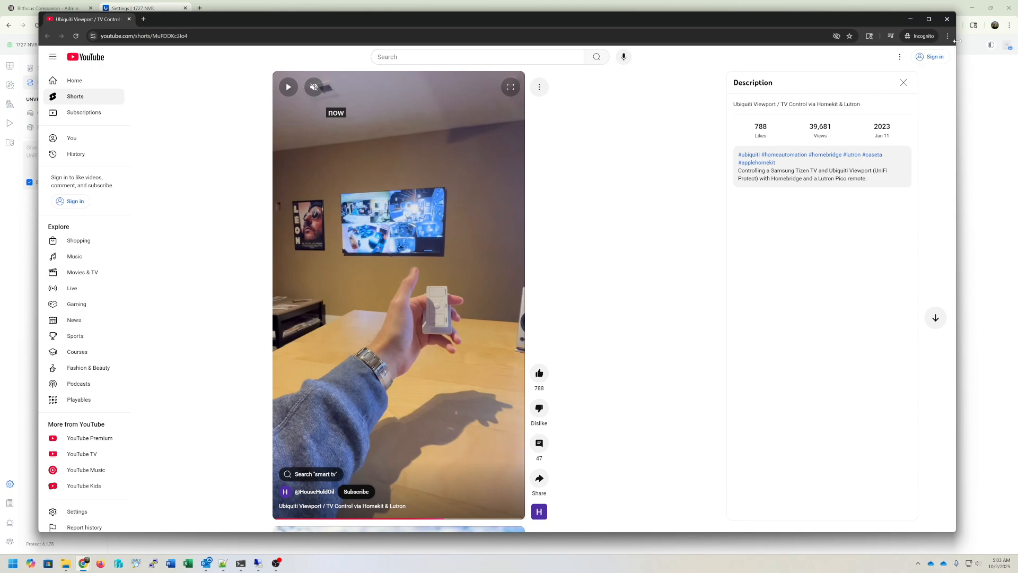
click(947, 18)
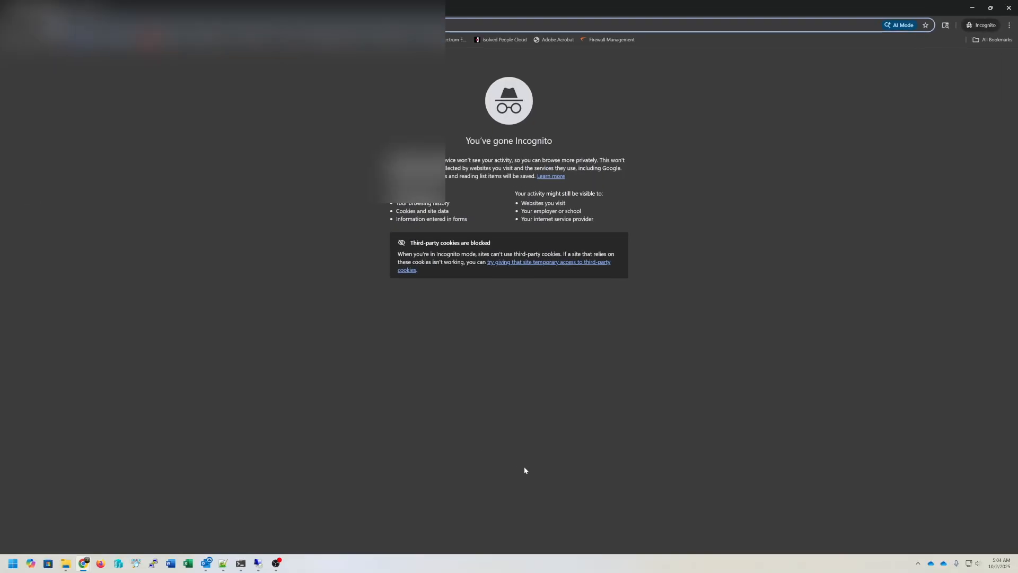
Open unvr.demo.local in the incognito window and proceed past the privacy warning to the UniFi OS login page.
text(192.168.1.1)
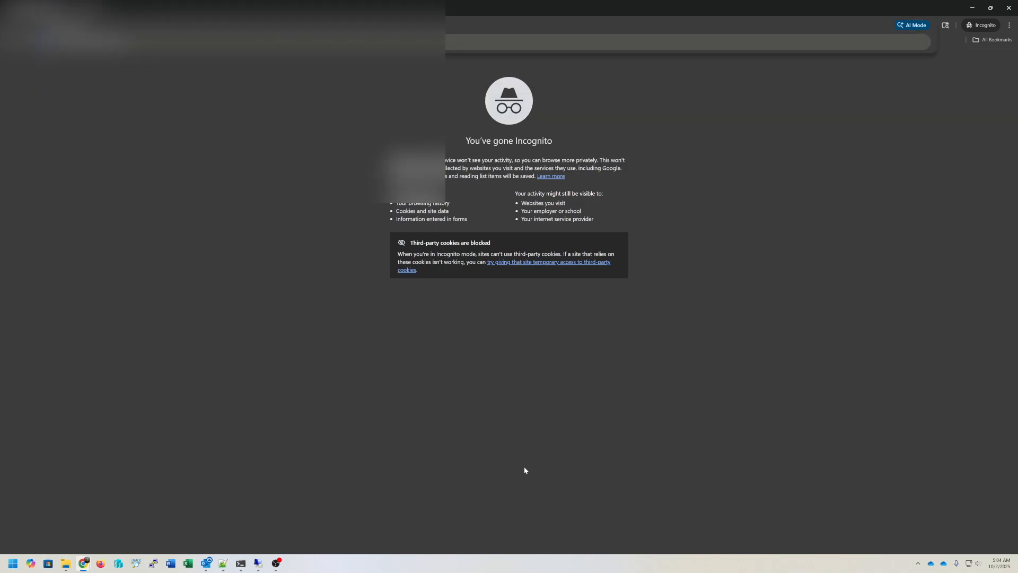
text(demo.local)
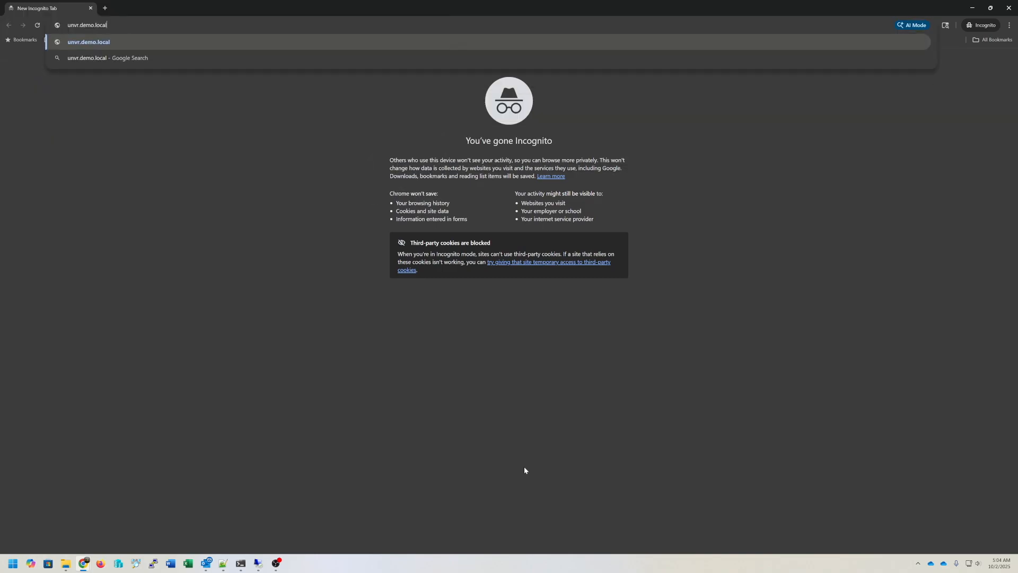
key(Return)
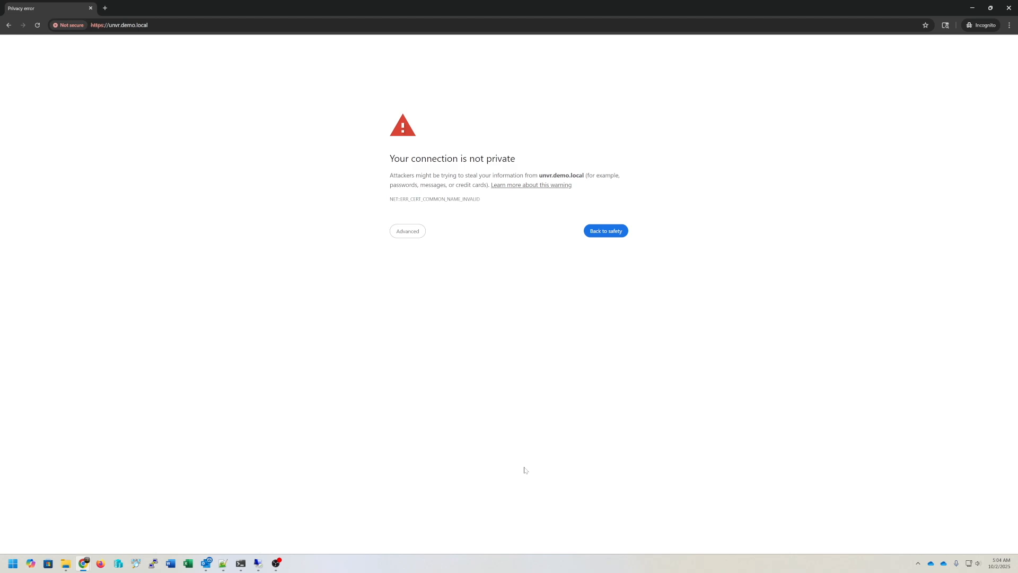
click(407, 233)
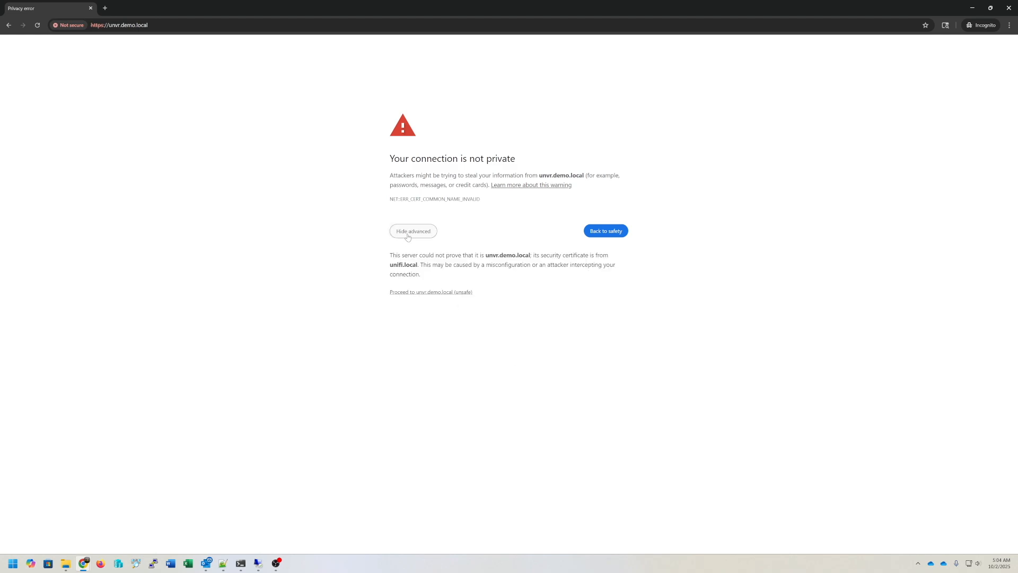
click(430, 291)
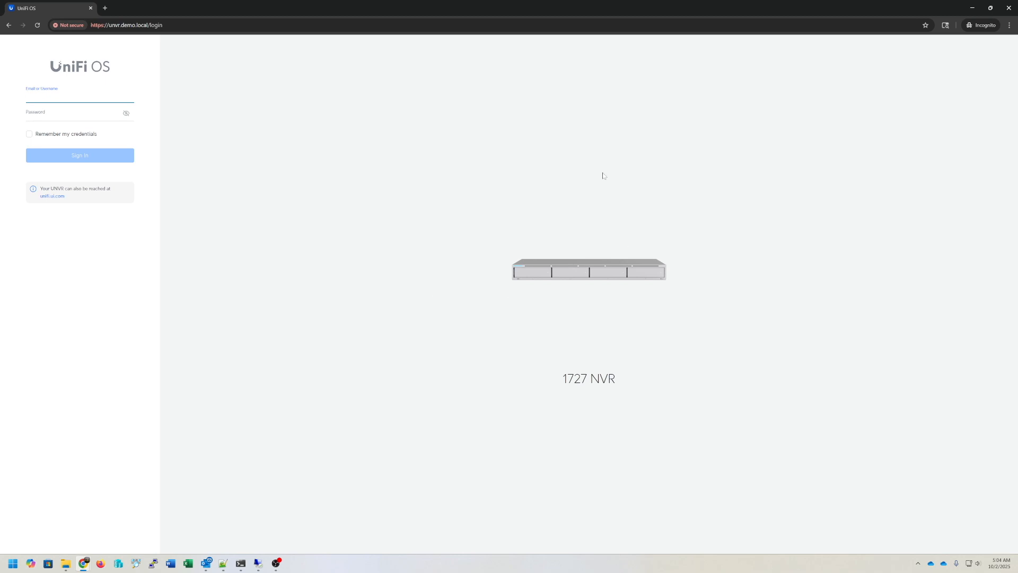
Export the unifi.local site certificate to Downloads as unifi.download.crt and close the incognito window.
click(72, 25)
click(119, 128)
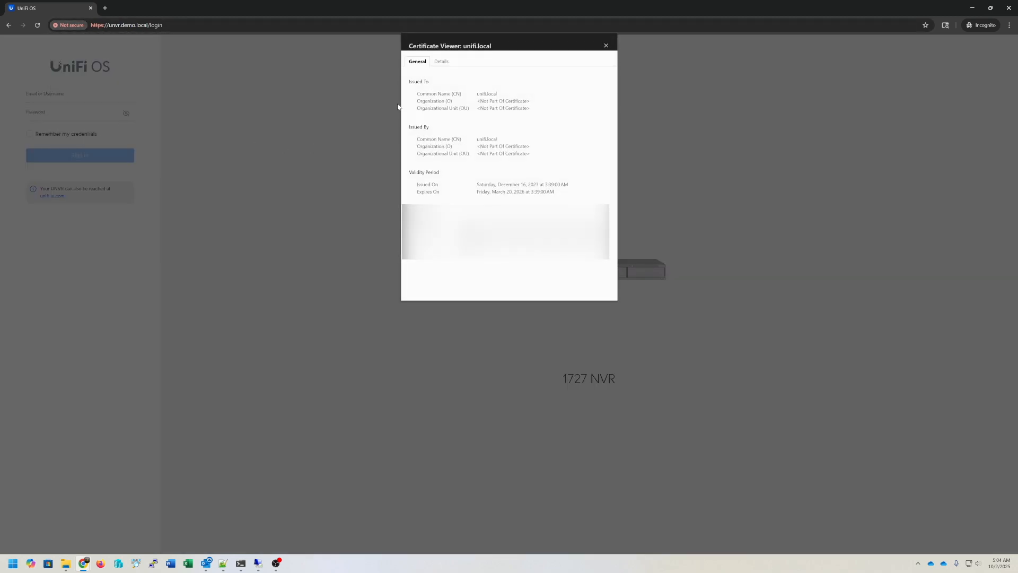
click(441, 61)
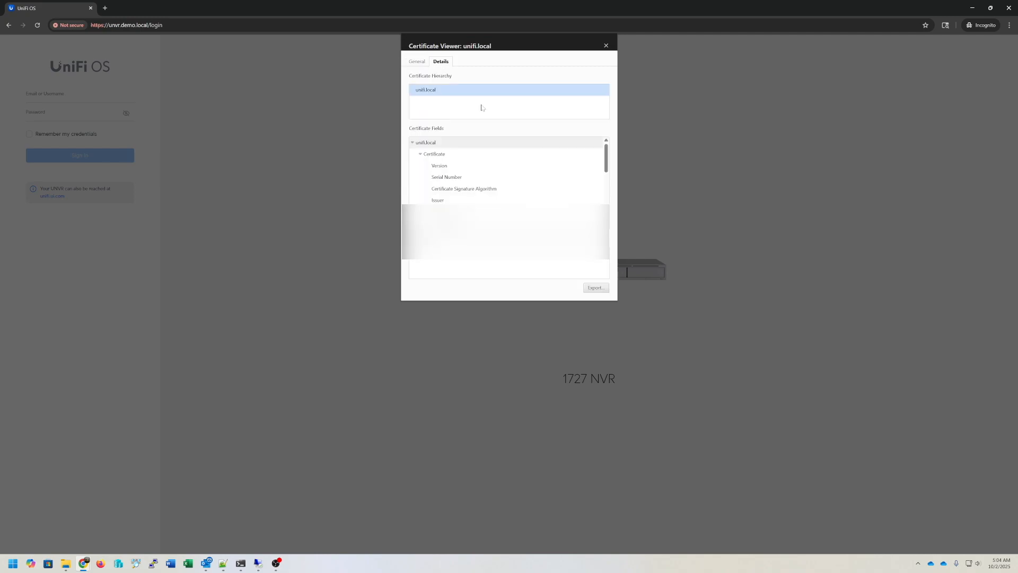
click(596, 288)
click(275, 227)
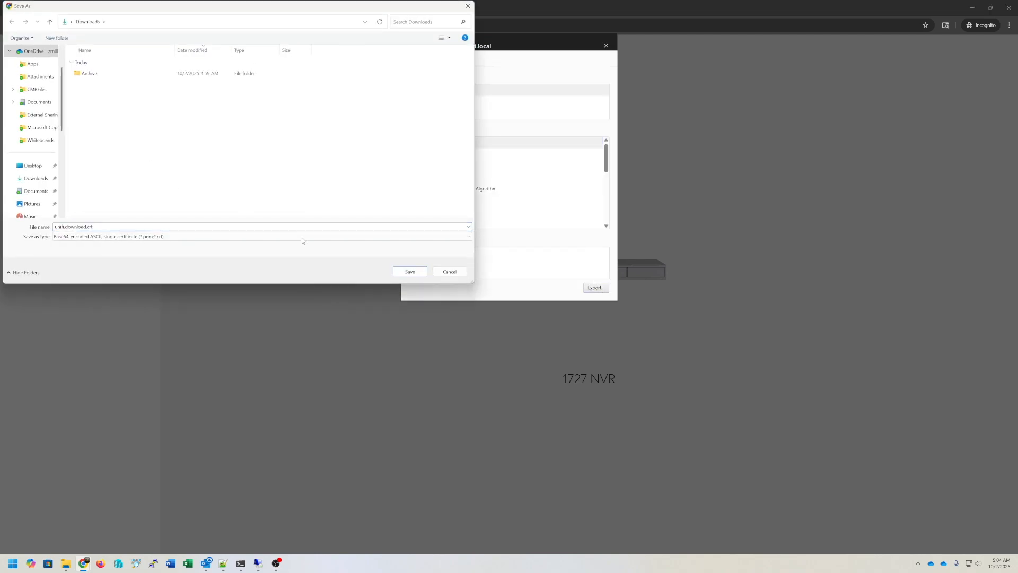
click(410, 272)
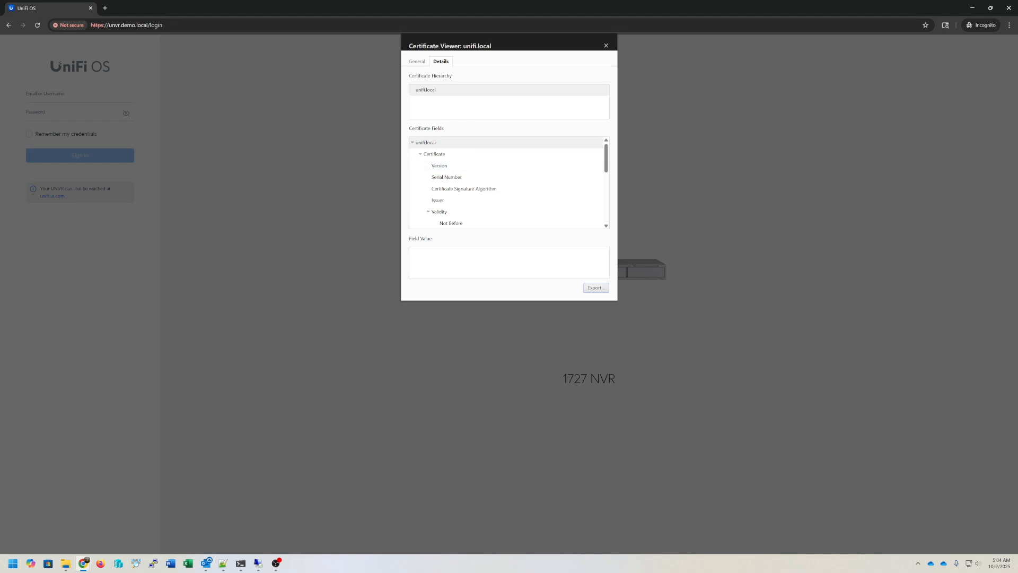
click(1010, 7)
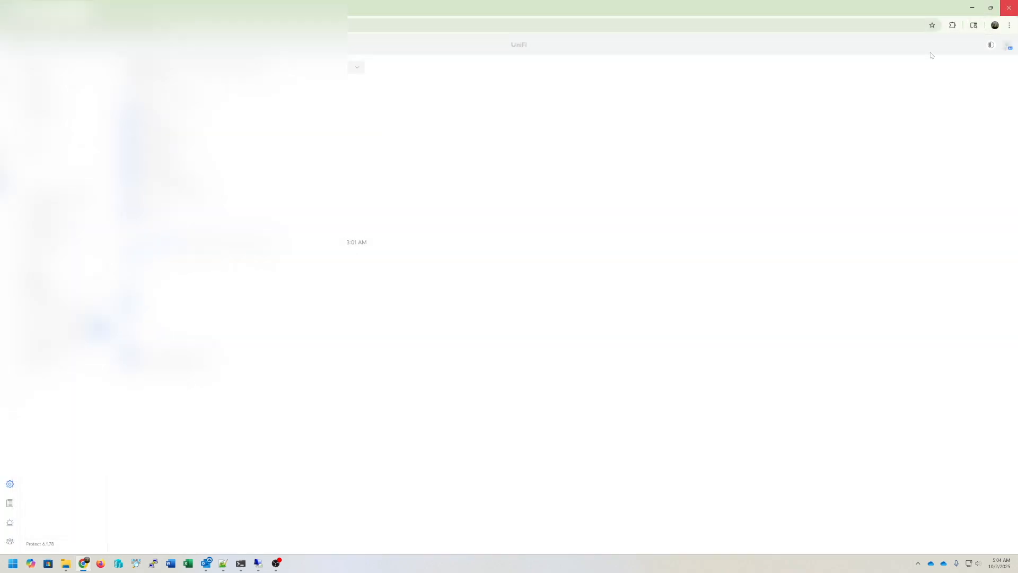
Start installing unifi.download.crt from the Downloads folder, with Local Machine as the store location.
click(66, 565)
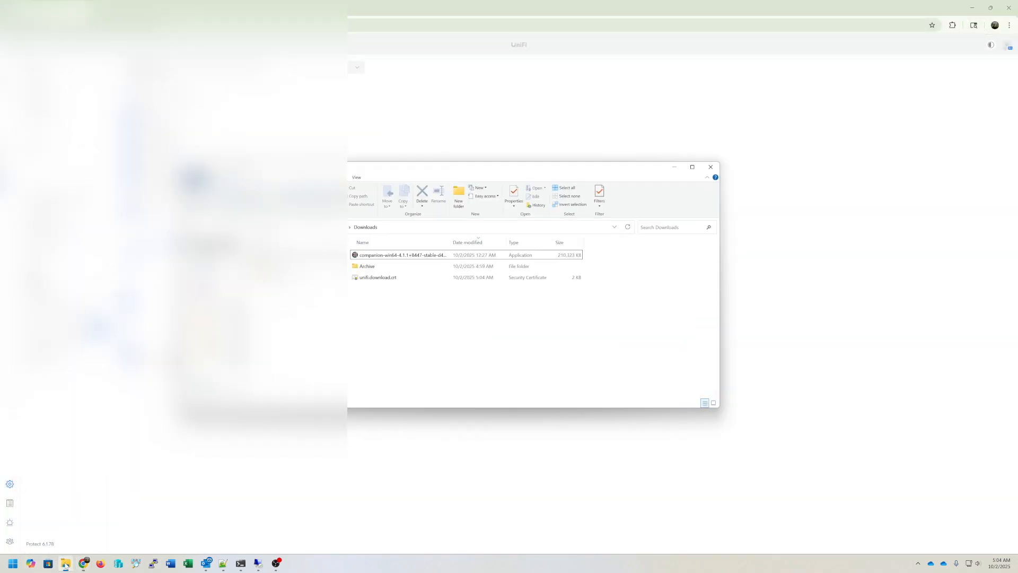
click(382, 273)
right_click(381, 273)
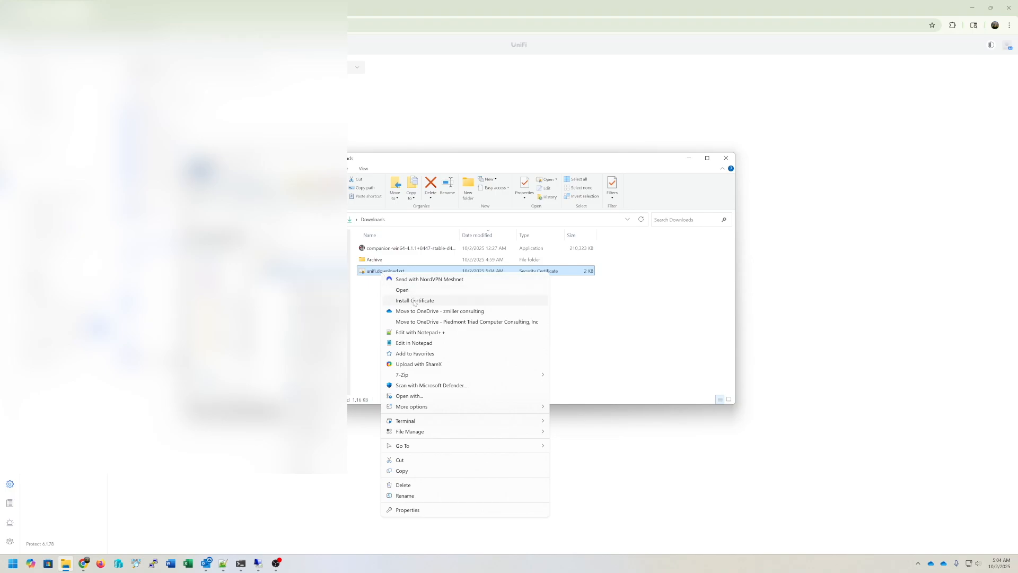
click(415, 300)
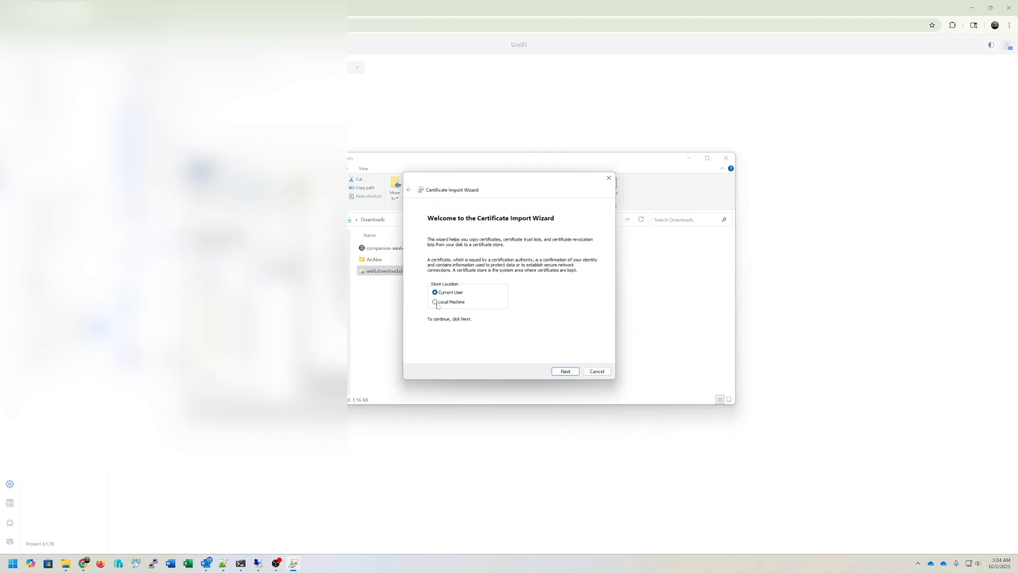
click(436, 302)
click(565, 372)
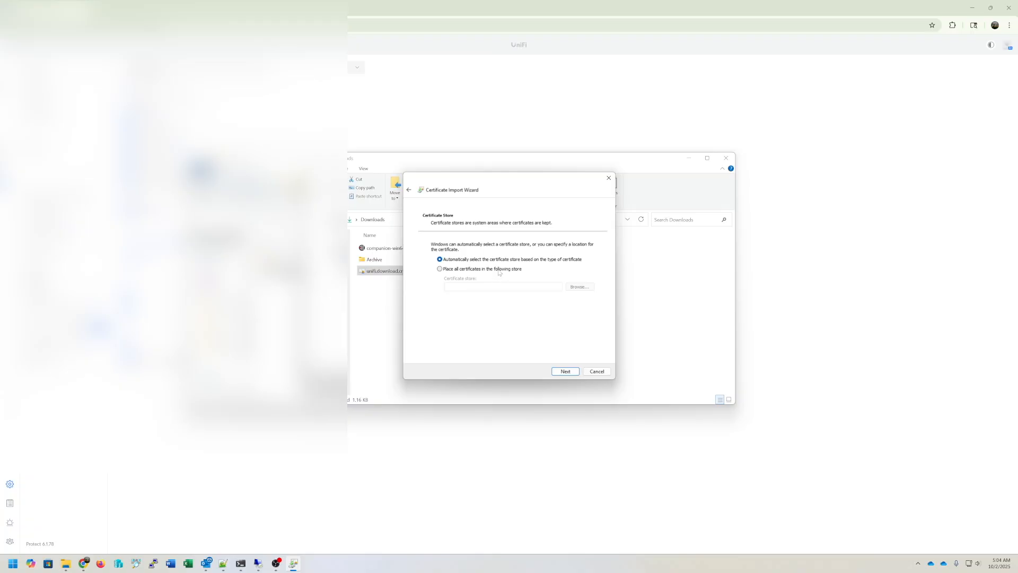
Choose Trusted Root Certification Authorities as the certificate store, then cancel the import wizard and close the Downloads folder.
click(498, 270)
click(579, 287)
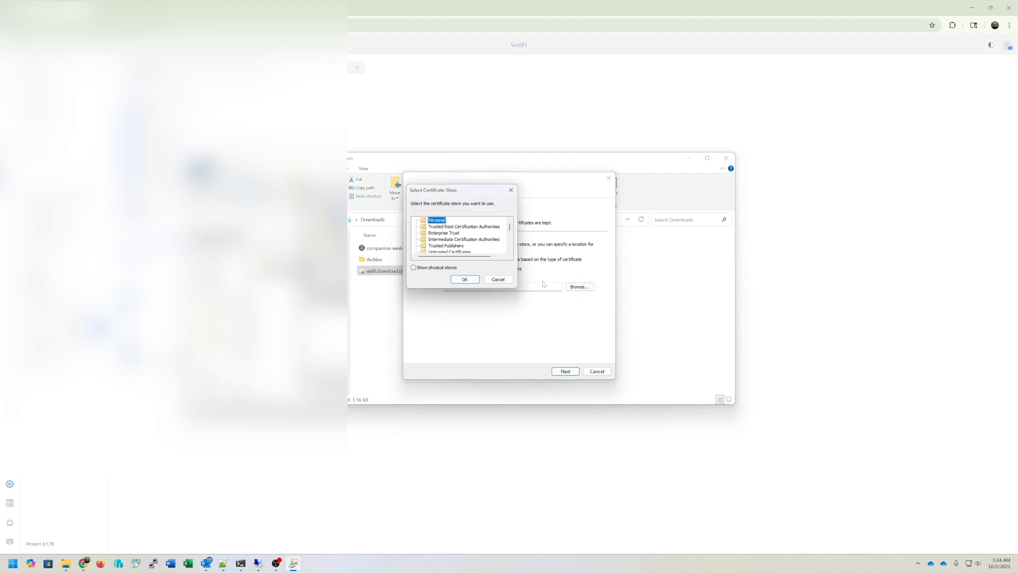
click(453, 228)
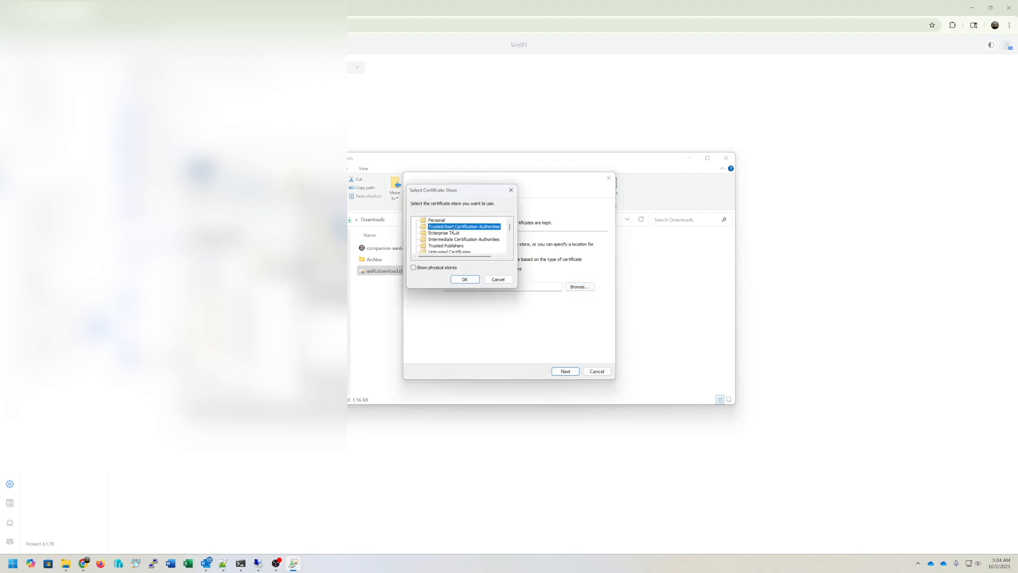
click(475, 282)
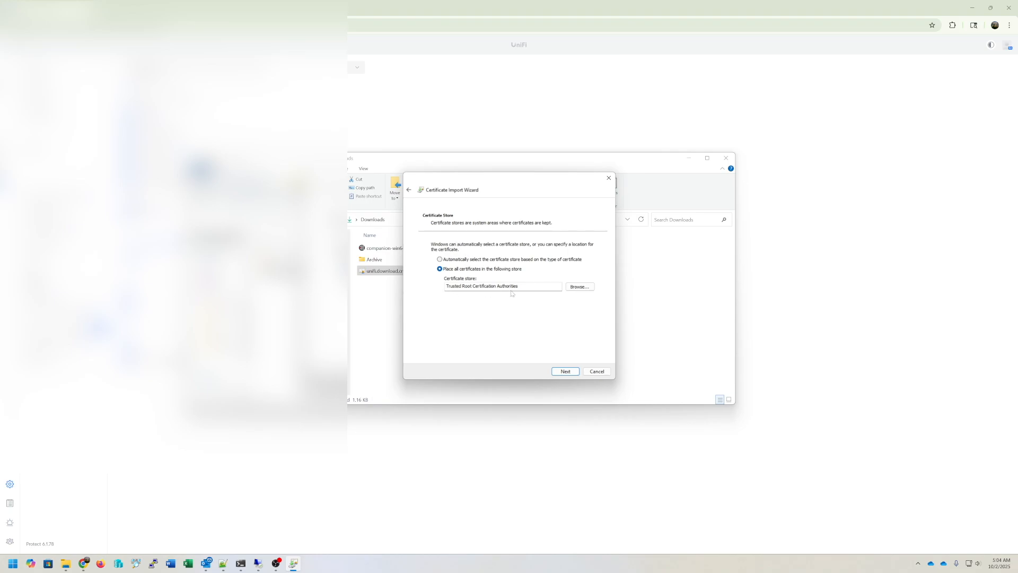
click(596, 371)
click(726, 158)
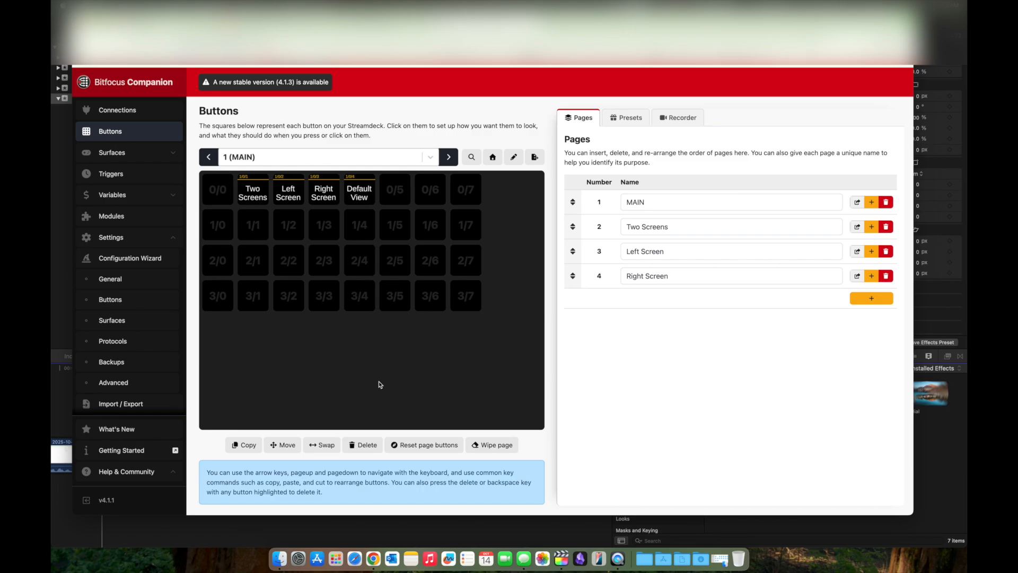
In Bitfocus Companion, open the Generic HTTP Requests connection's settings and check its Unauthorized Certificates option.
click(133, 111)
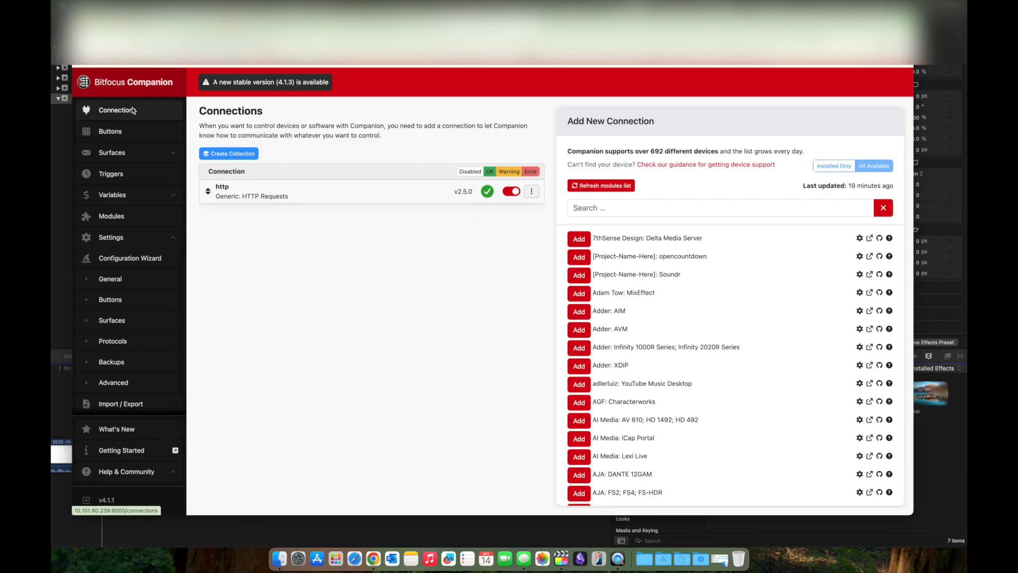
click(371, 201)
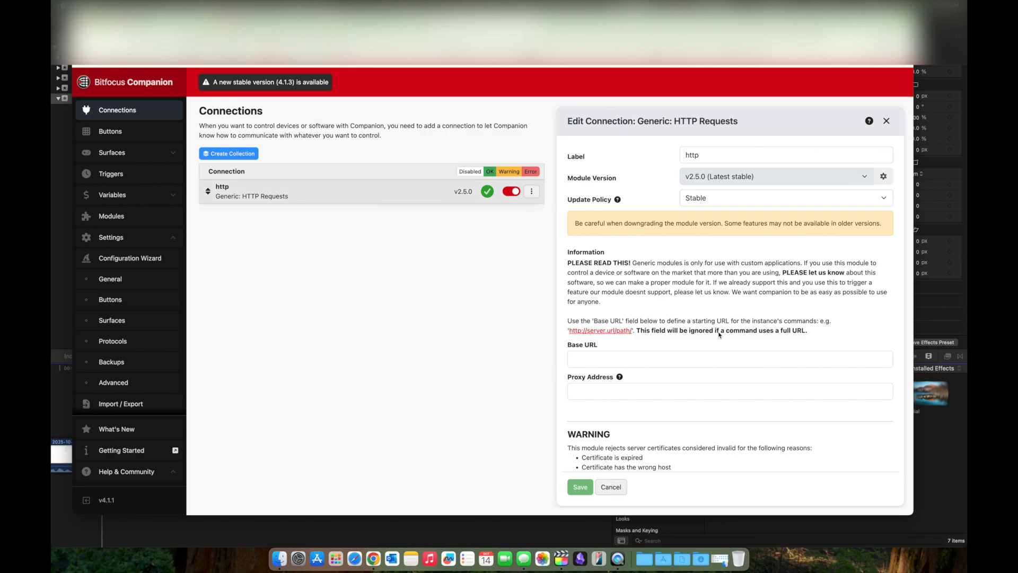
scroll(719, 335, down, 5)
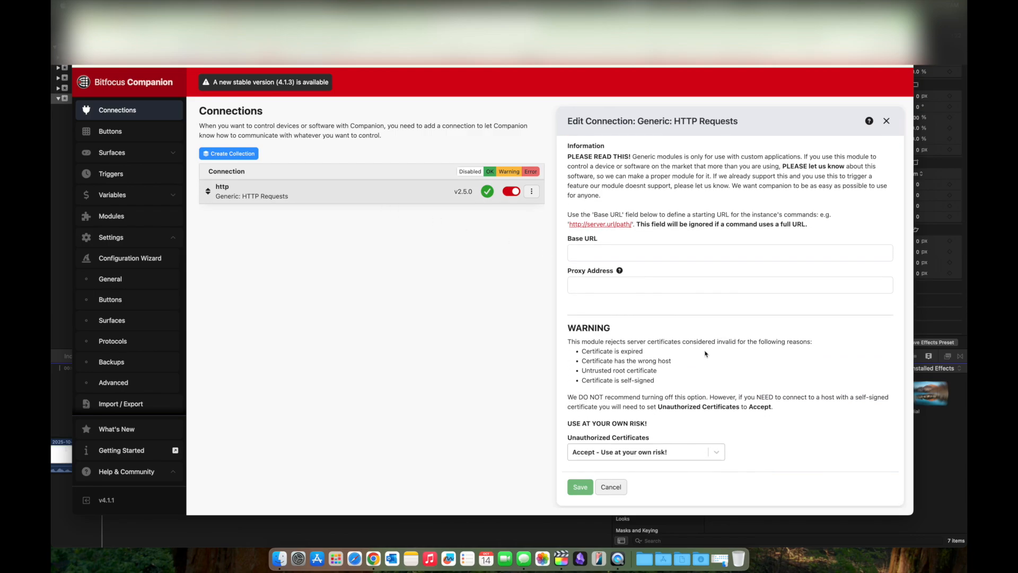
click(716, 454)
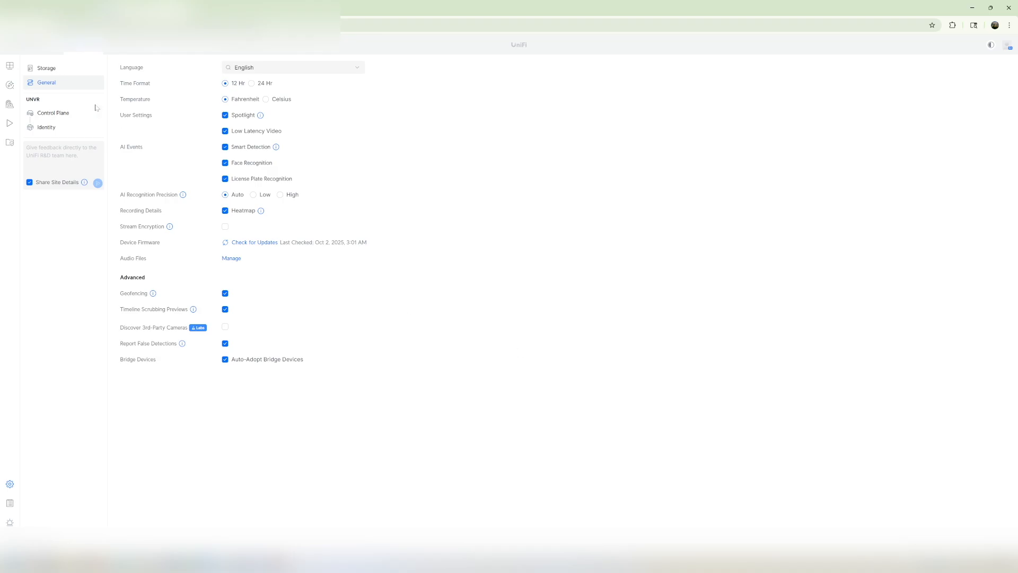
In UniFi Protect's Control Plane integrations, create an API key named demo that never expires and copy the generated key.
click(67, 117)
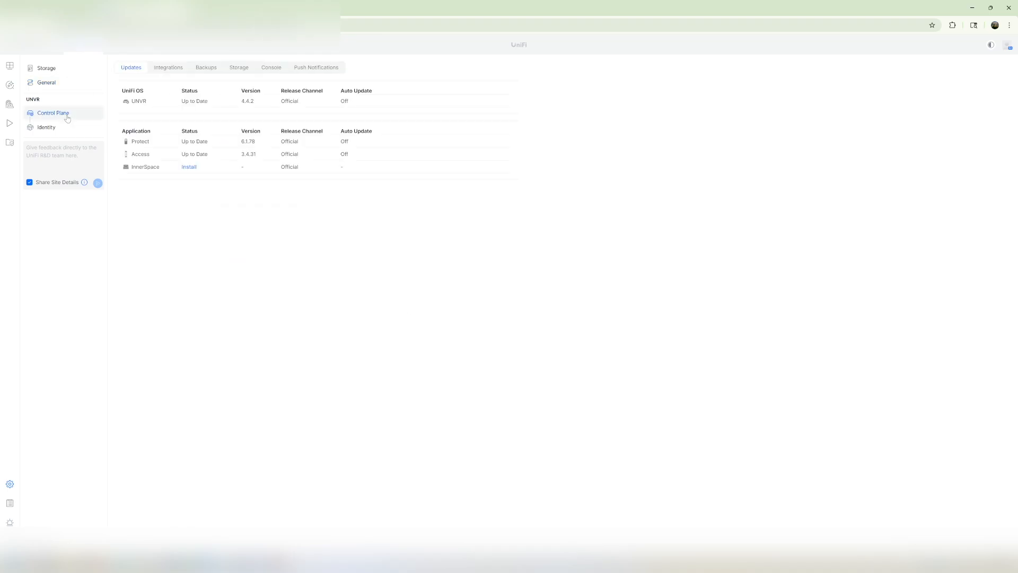
click(169, 68)
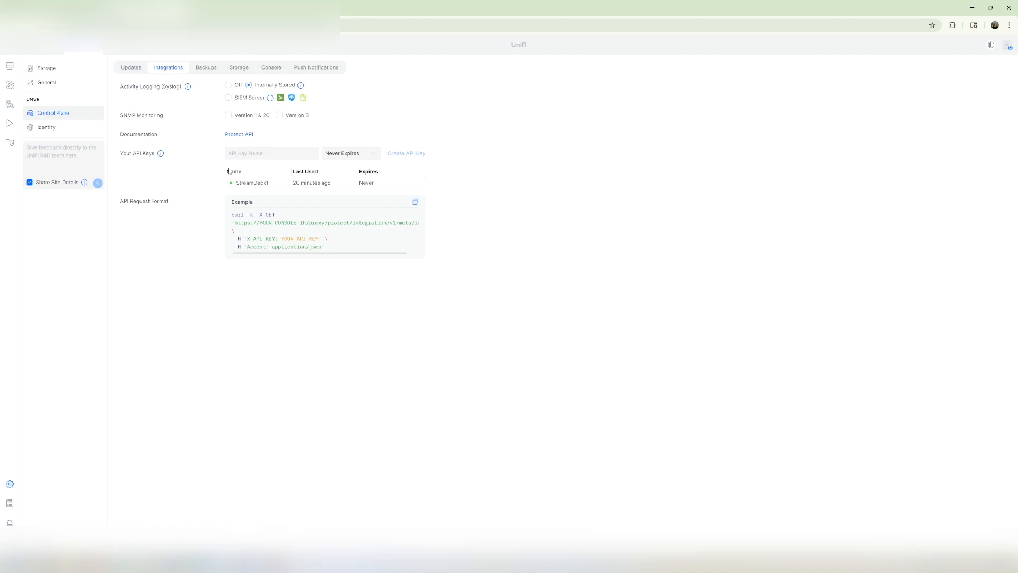
click(229, 153)
text(demo)
click(342, 153)
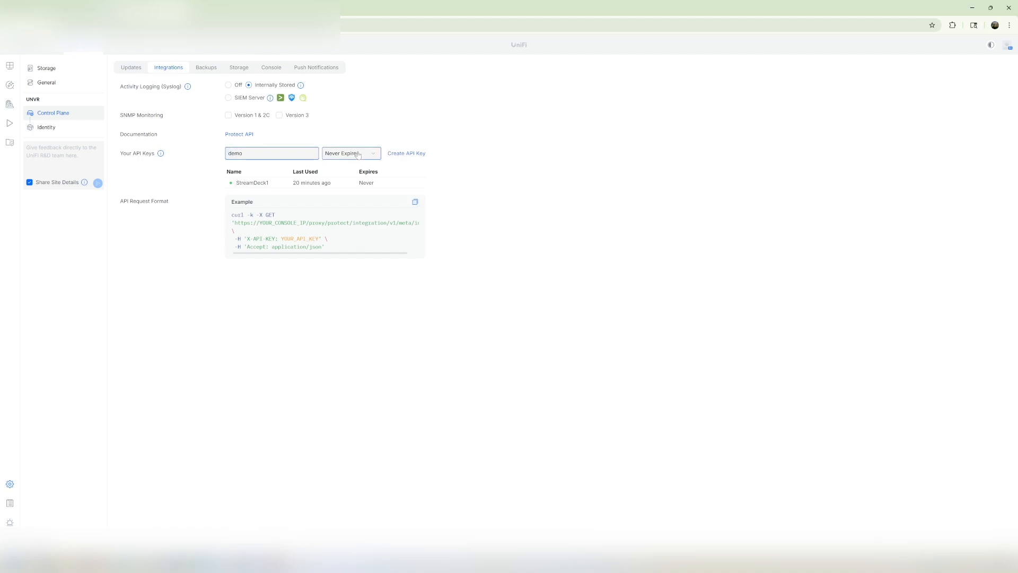
click(361, 166)
click(415, 153)
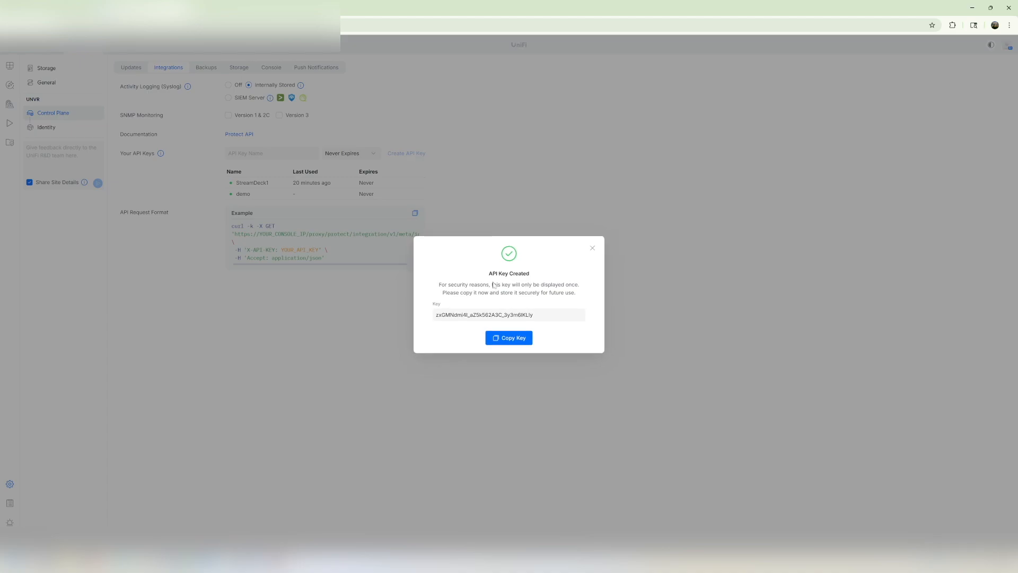
click(507, 339)
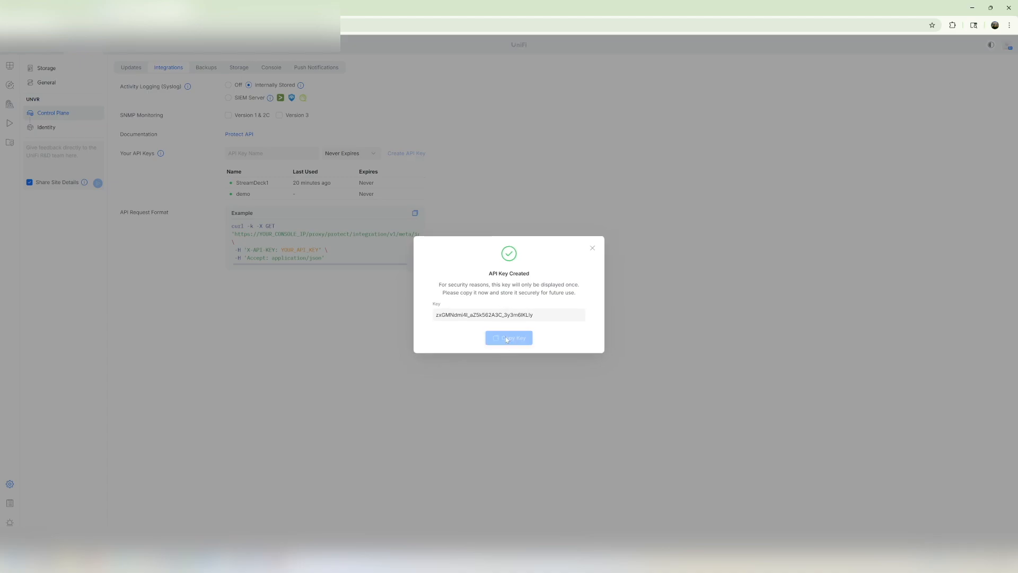
click(592, 250)
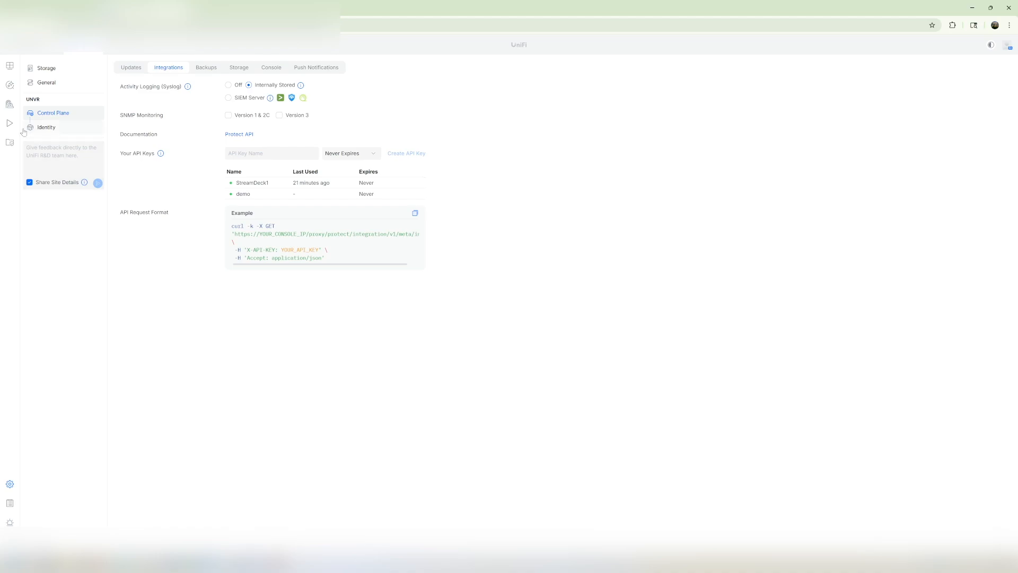
Open the details of the UP Viewport in the device list.
click(10, 105)
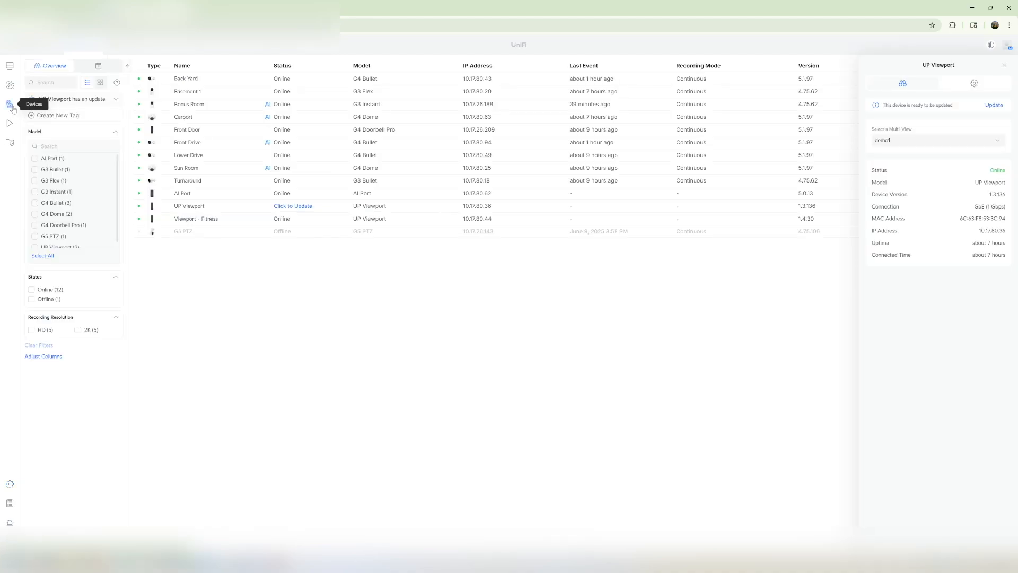
click(218, 207)
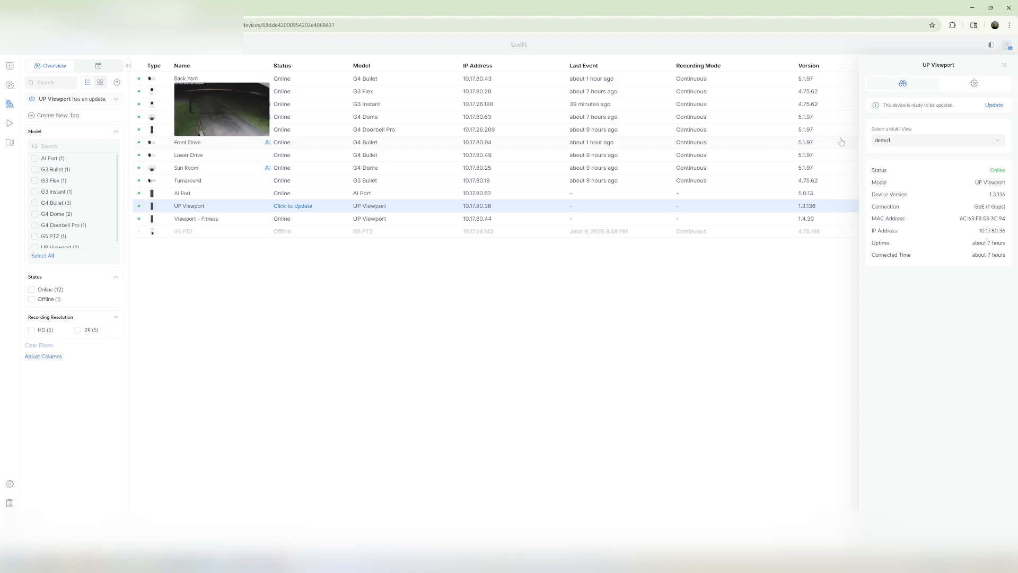
Open the UP Viewport's settings and copy the device ID from the page address, then switch to the notes.
click(976, 83)
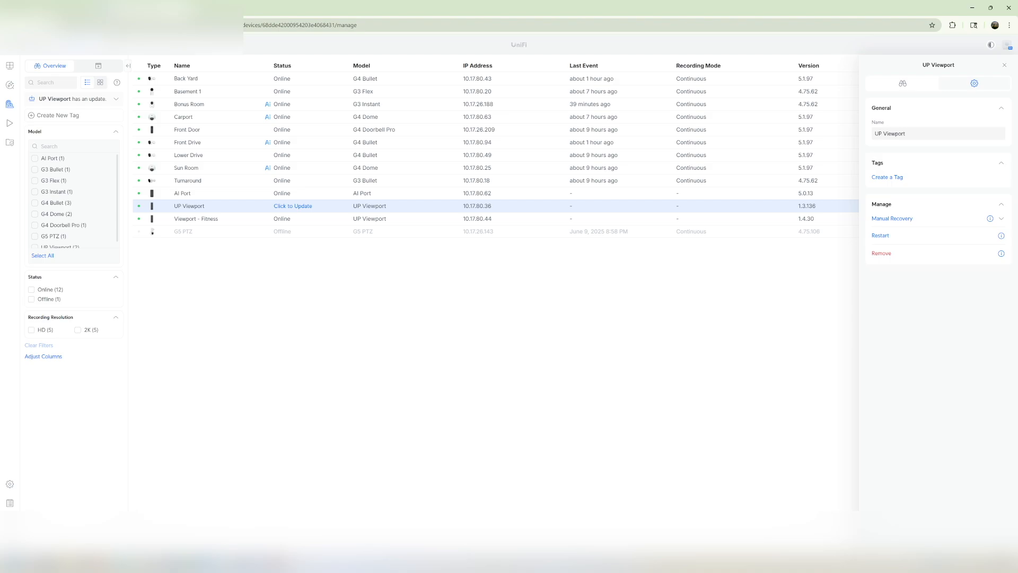
drag(262, 25, 335, 25)
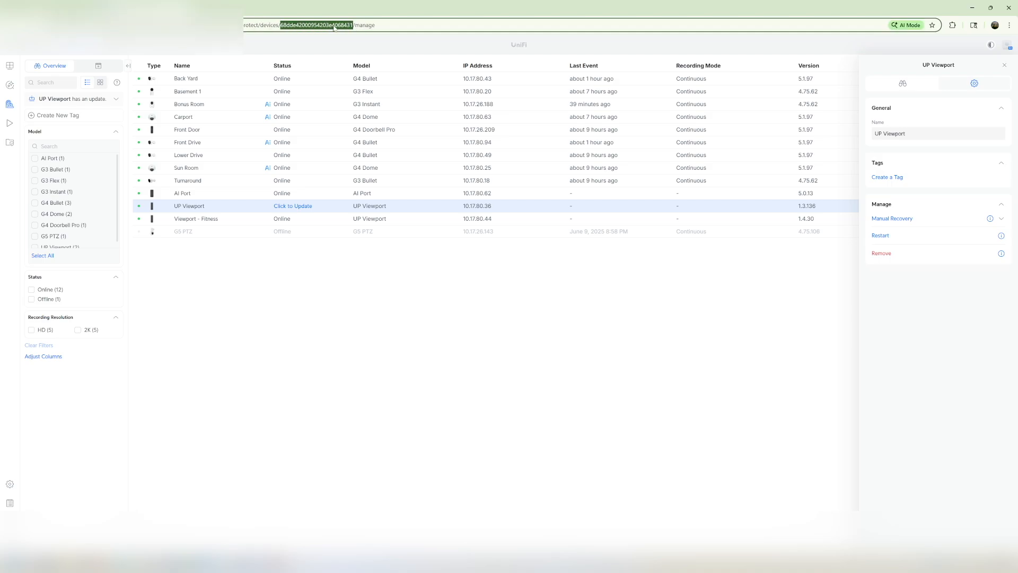
right_click(334, 26)
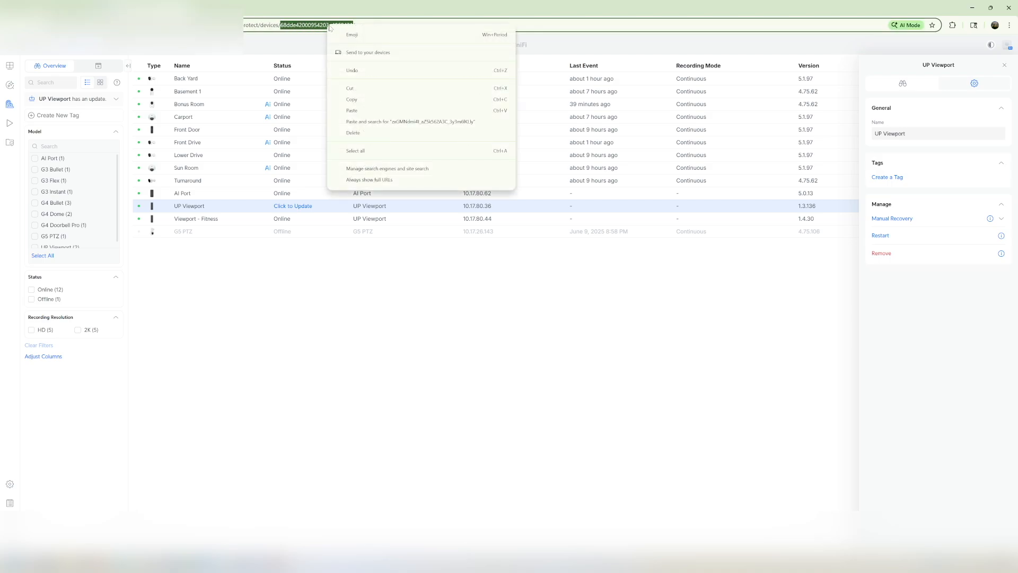
click(352, 100)
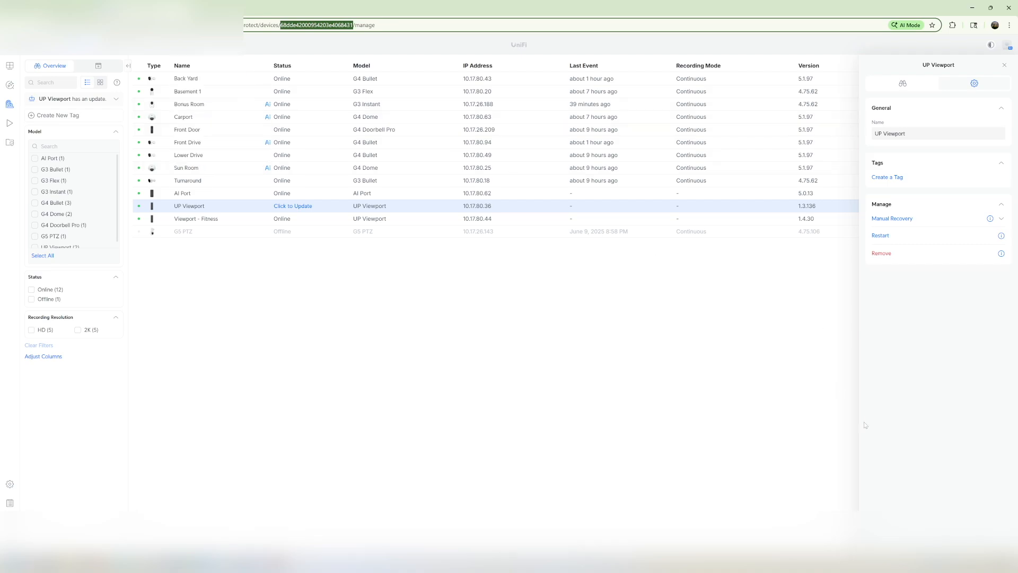
key(alt+Tab)
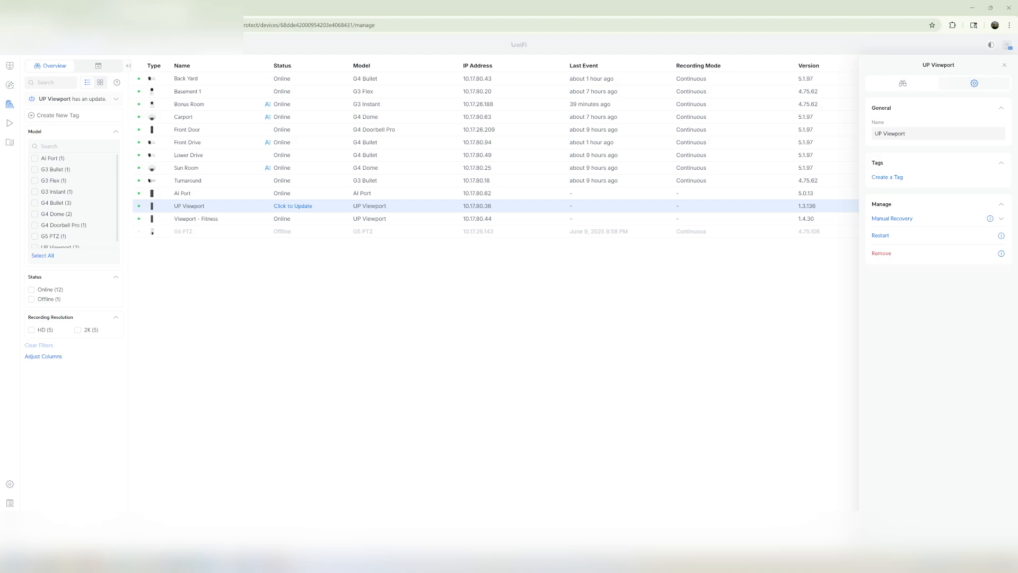
Open the Back Yard live view on the UniFi Protect dashboard and copy its ID from the page address.
click(10, 67)
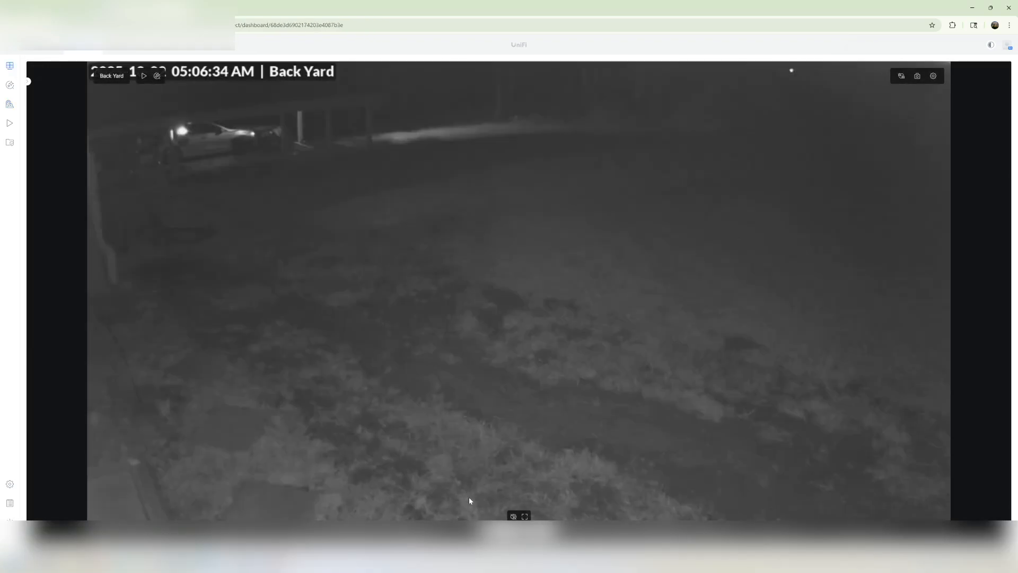
click(501, 514)
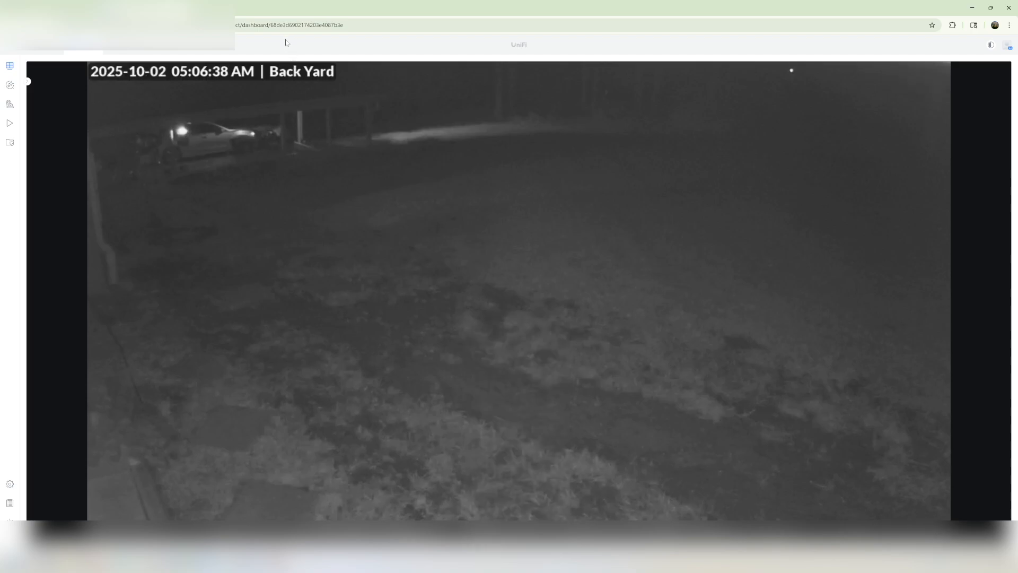
drag(343, 25, 273, 33)
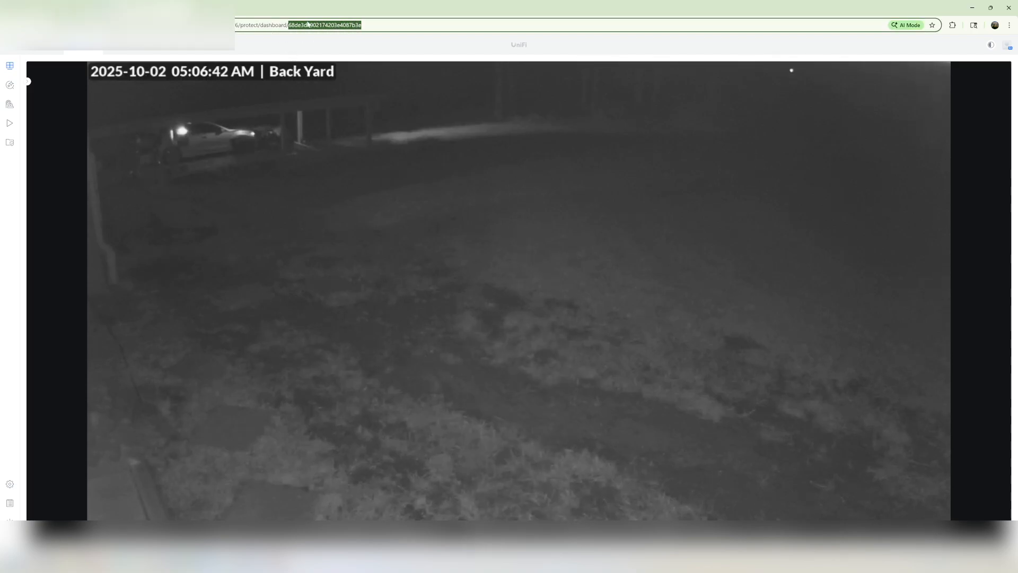
click(510, 563)
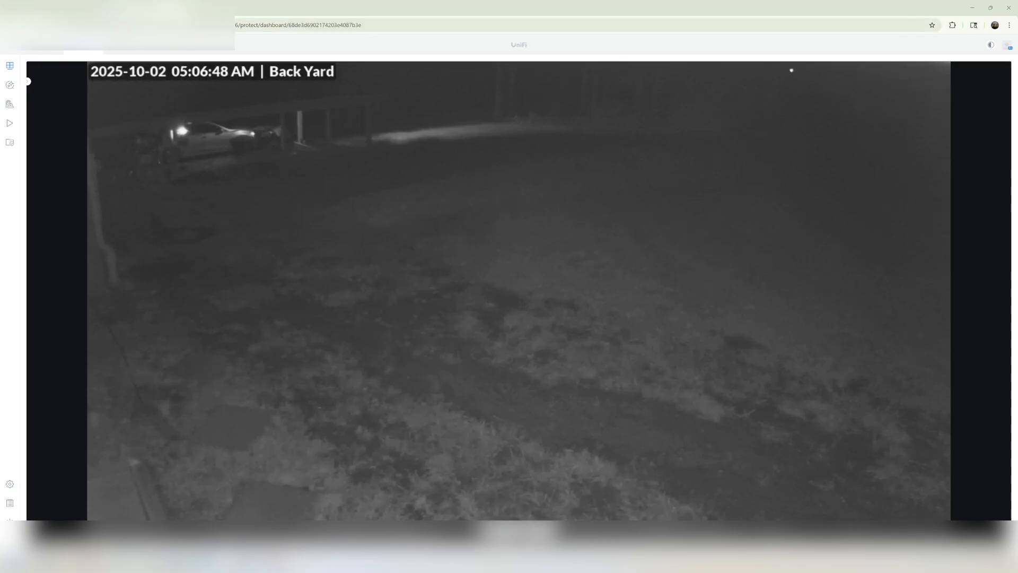
Switch the dashboard to the Turnaround live view and copy its ID from the page address.
click(518, 514)
click(533, 420)
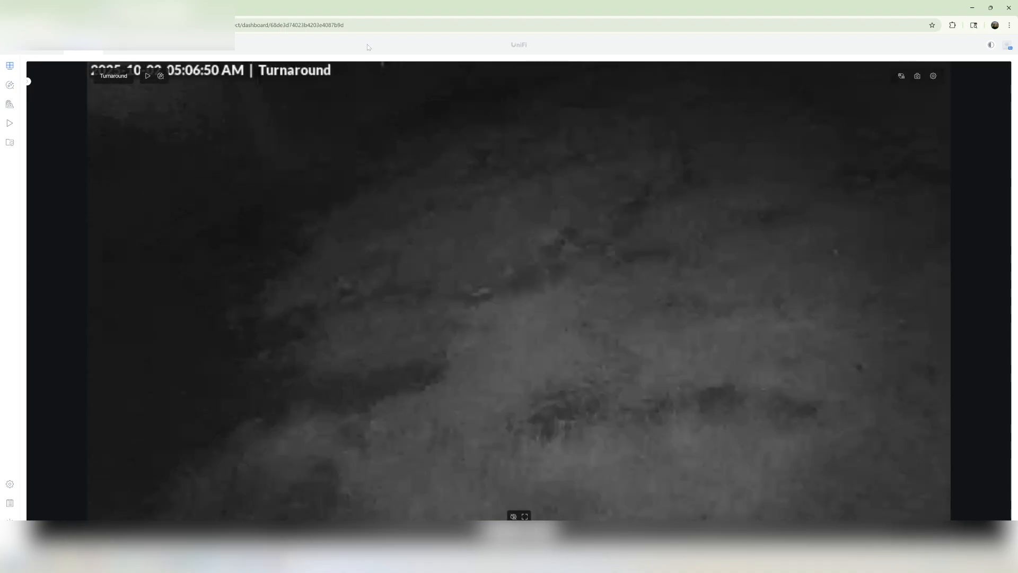
drag(345, 25, 271, 25)
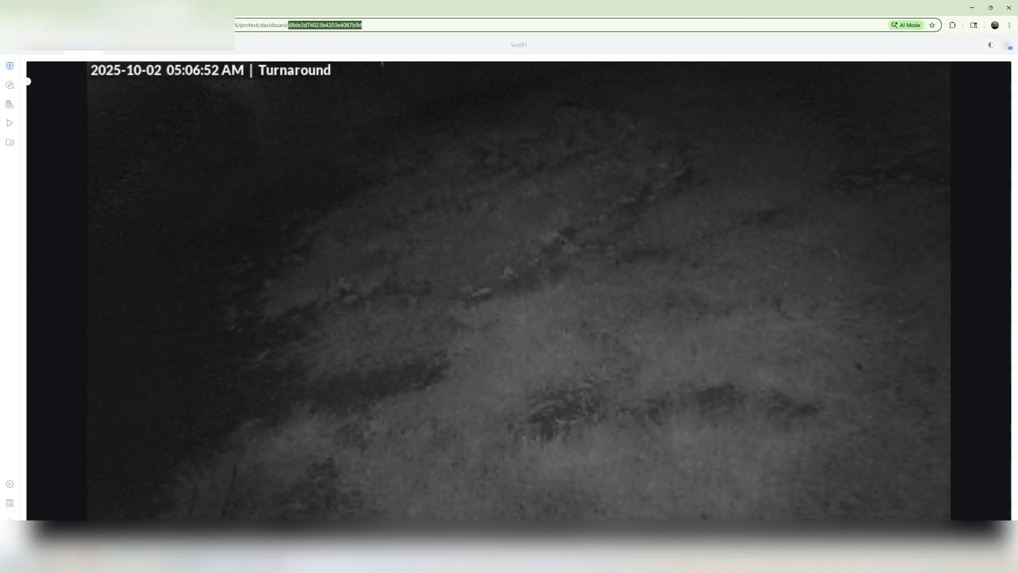
key(alt+Tab)
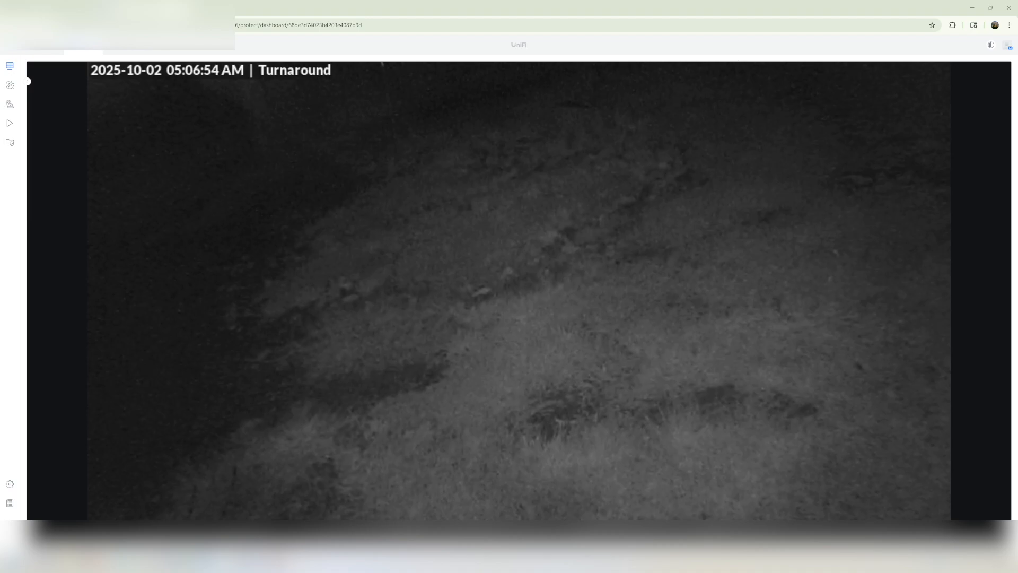
Switch to Bitfocus Companion and check the Generic HTTP Requests entry in the list of connections.
mouse_move(338, 191)
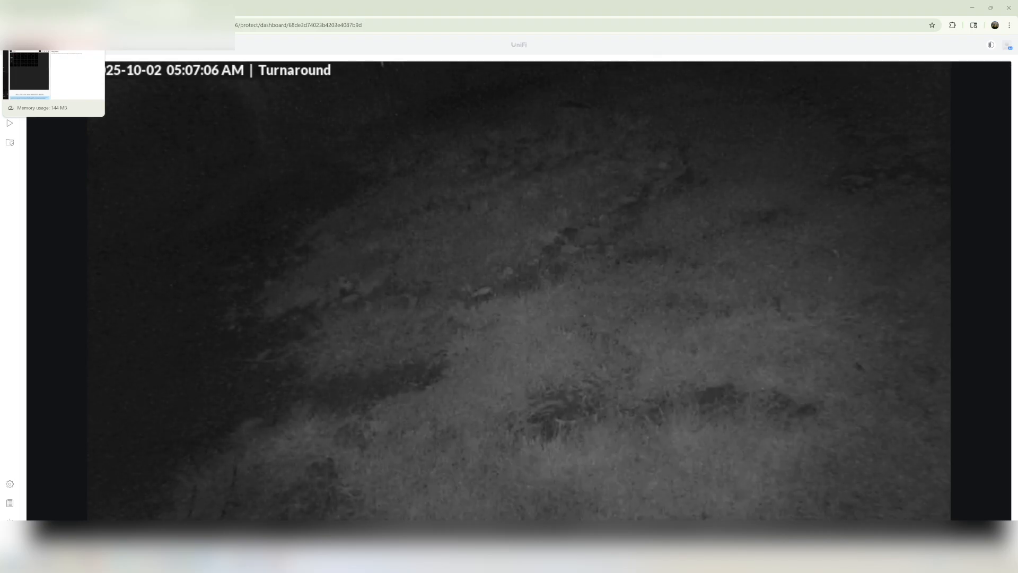
click(48, 8)
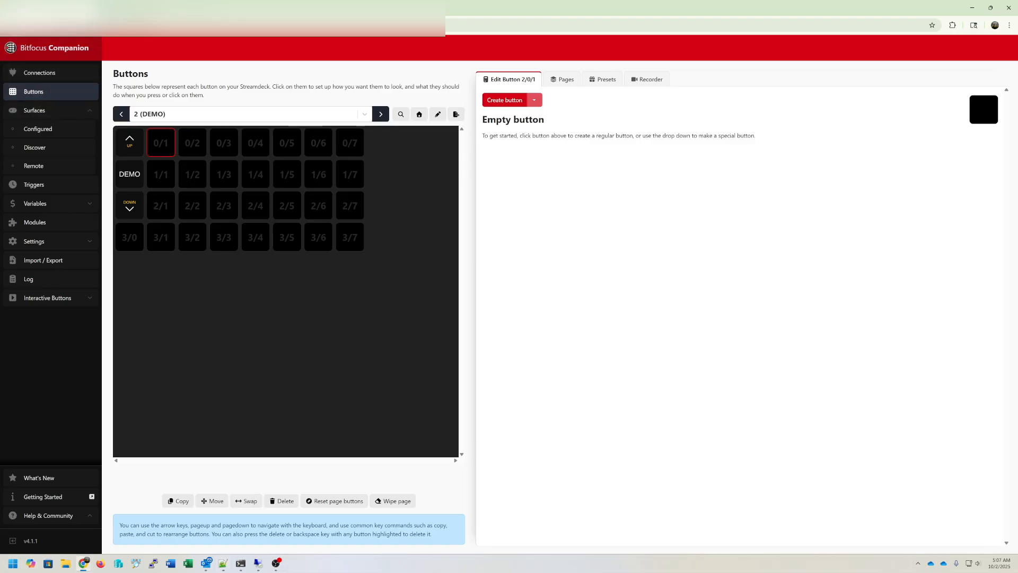
click(49, 77)
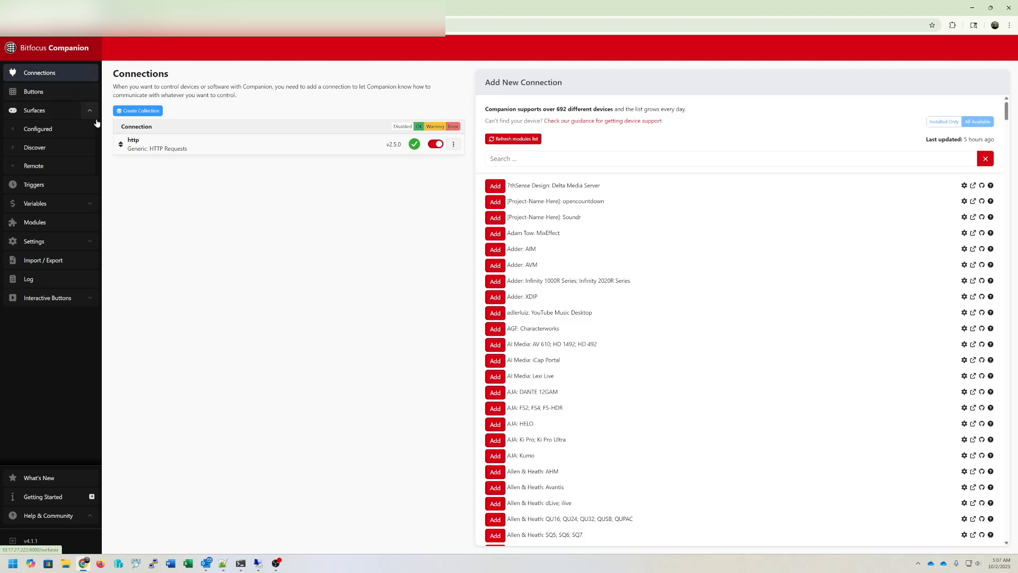
drag(190, 152, 131, 154)
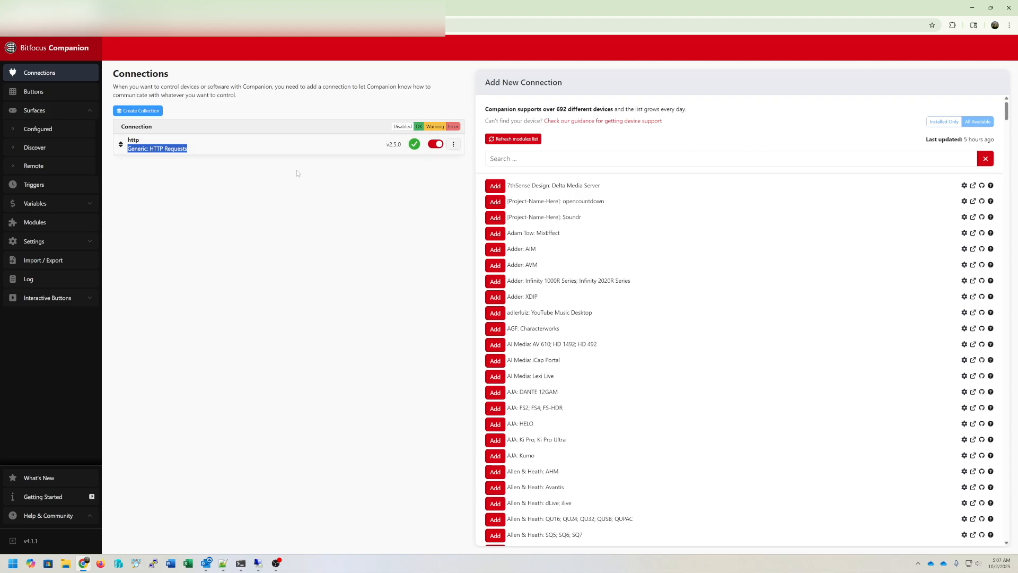
click(232, 191)
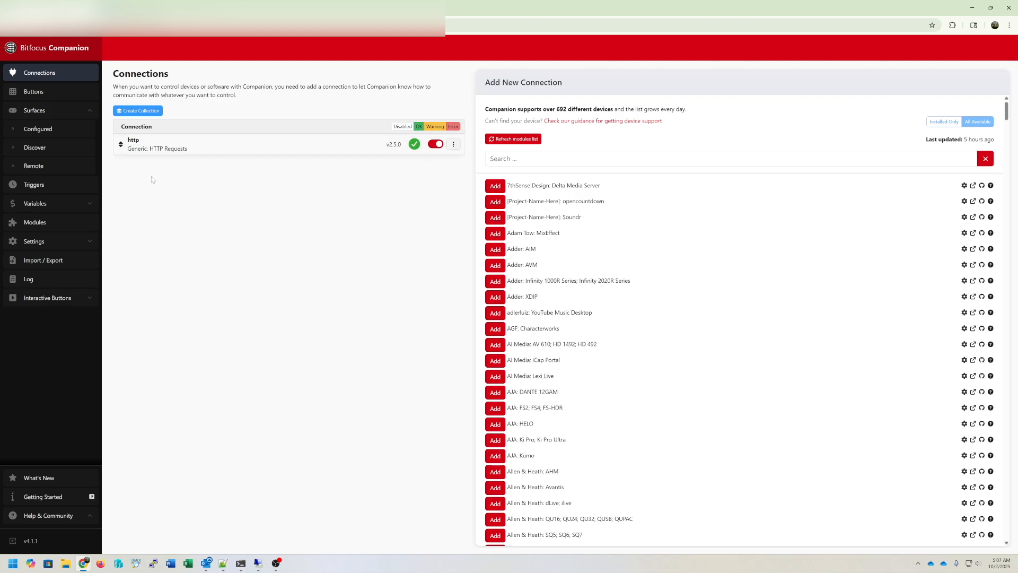
Create a regular button at position 0/1 of the DEMO page with the text "View 1".
click(53, 102)
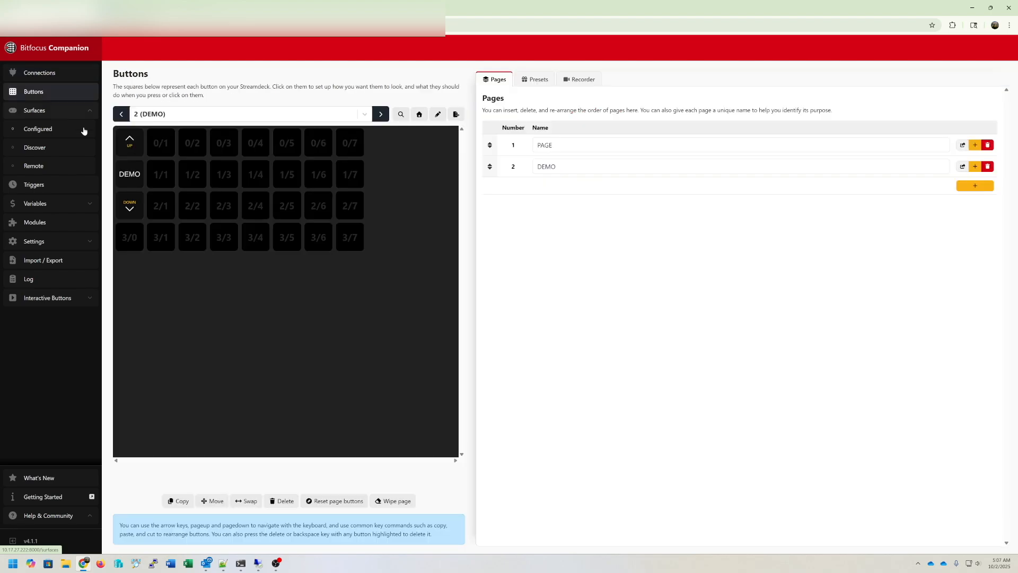
click(183, 147)
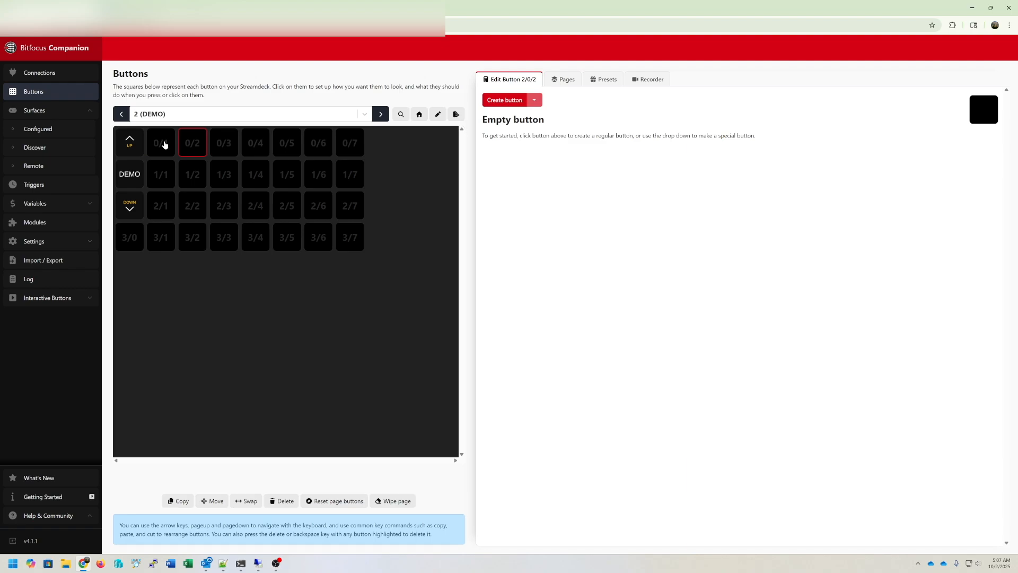
click(164, 144)
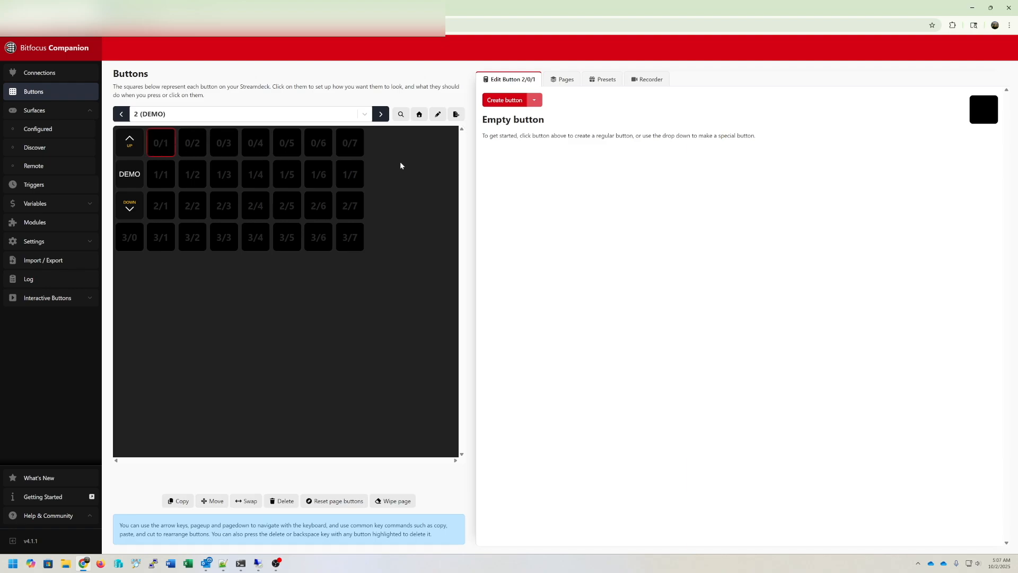
click(511, 105)
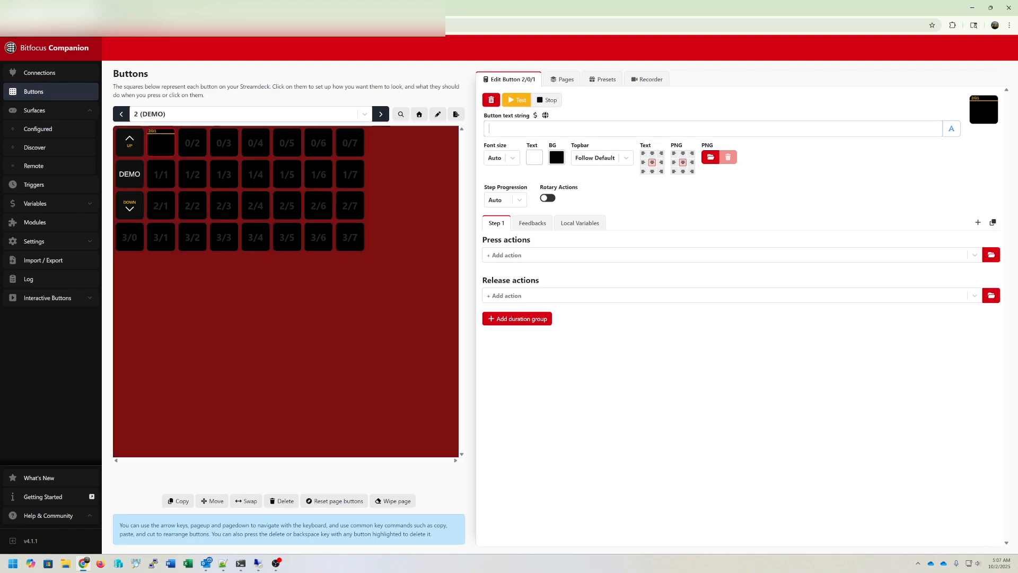
text(View)
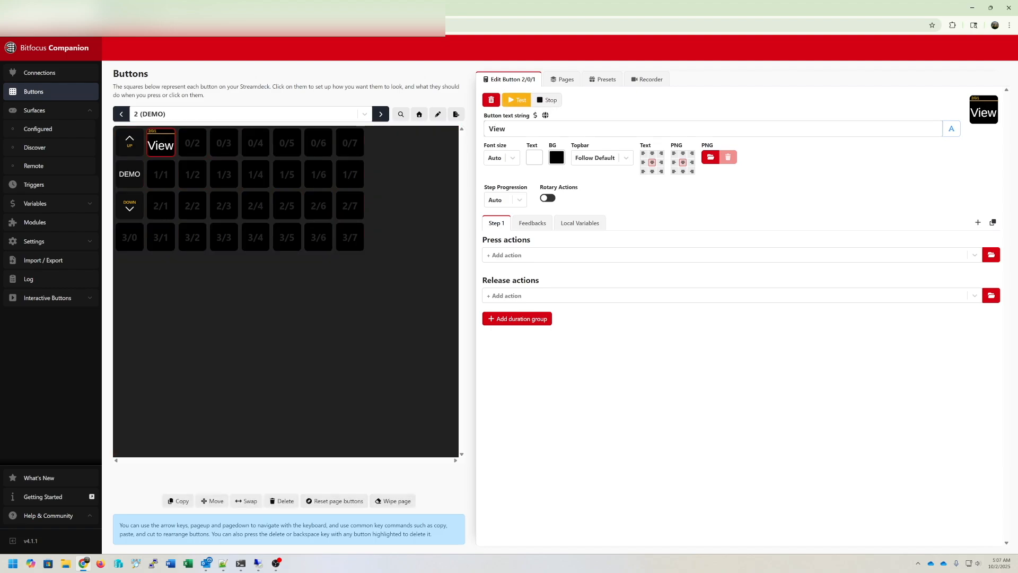
text( 1)
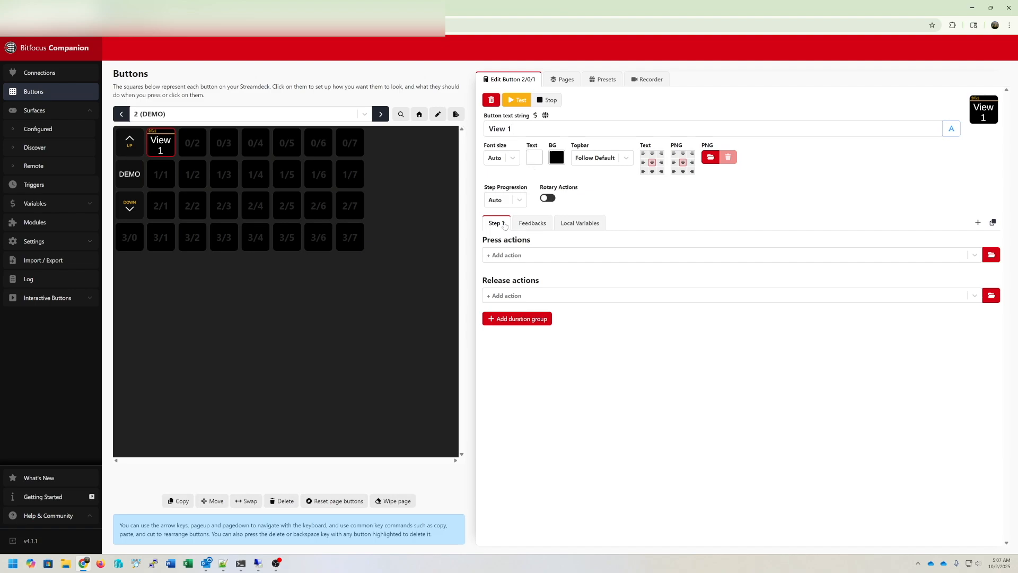
Add an http: PATCH press action to the View 1 button.
click(534, 257)
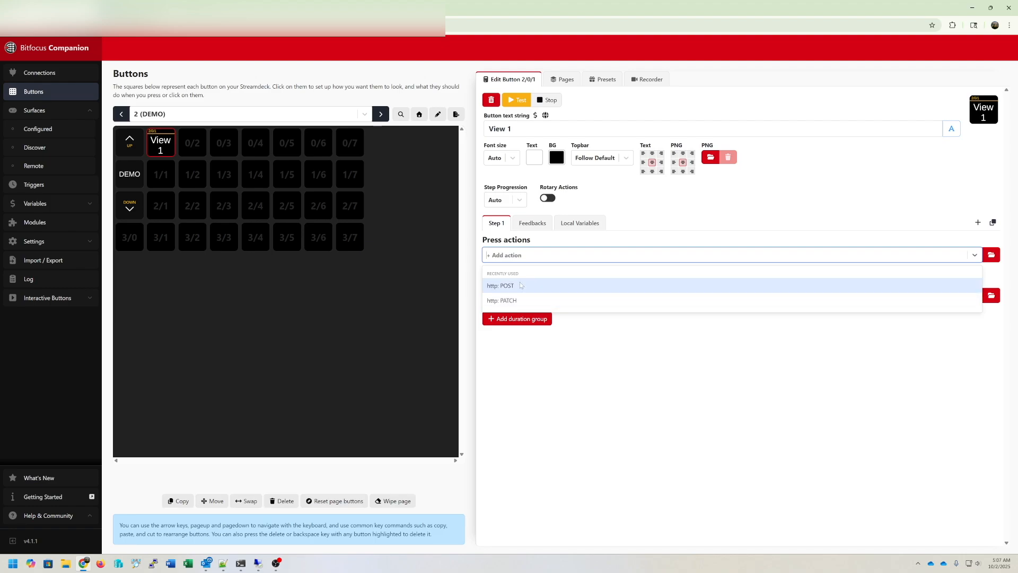
click(534, 258)
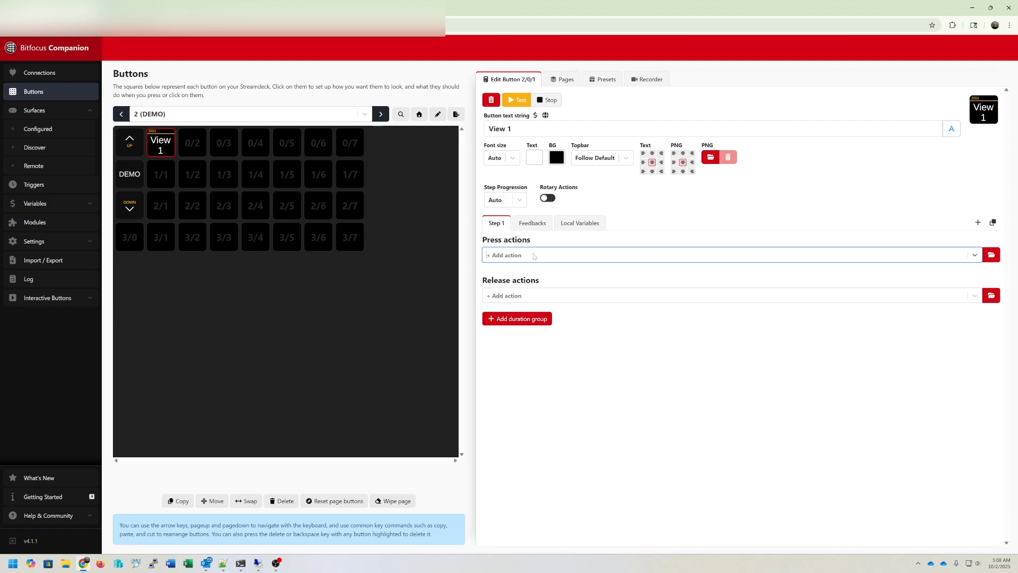
text(http:)
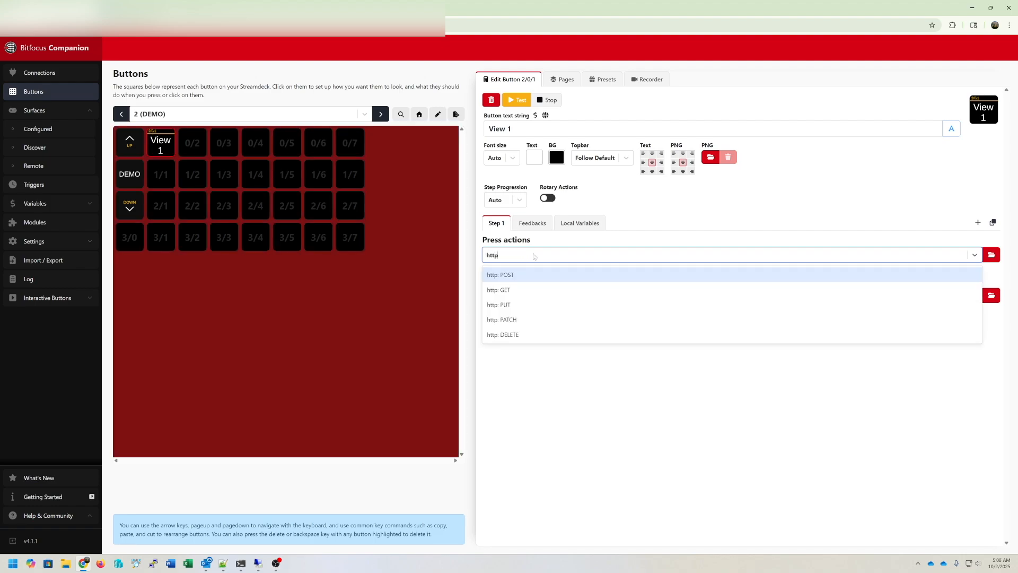
click(529, 319)
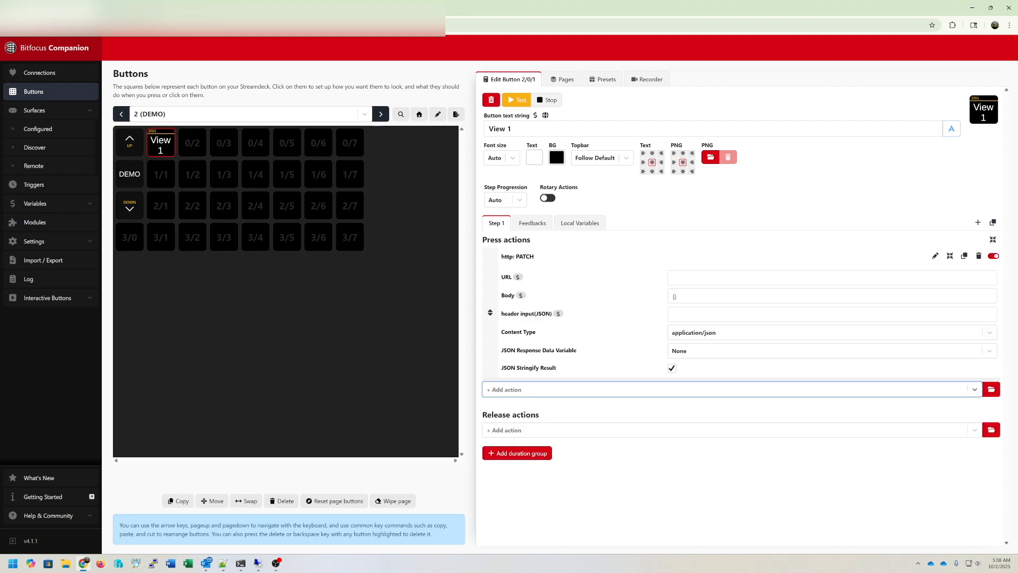
click(673, 277)
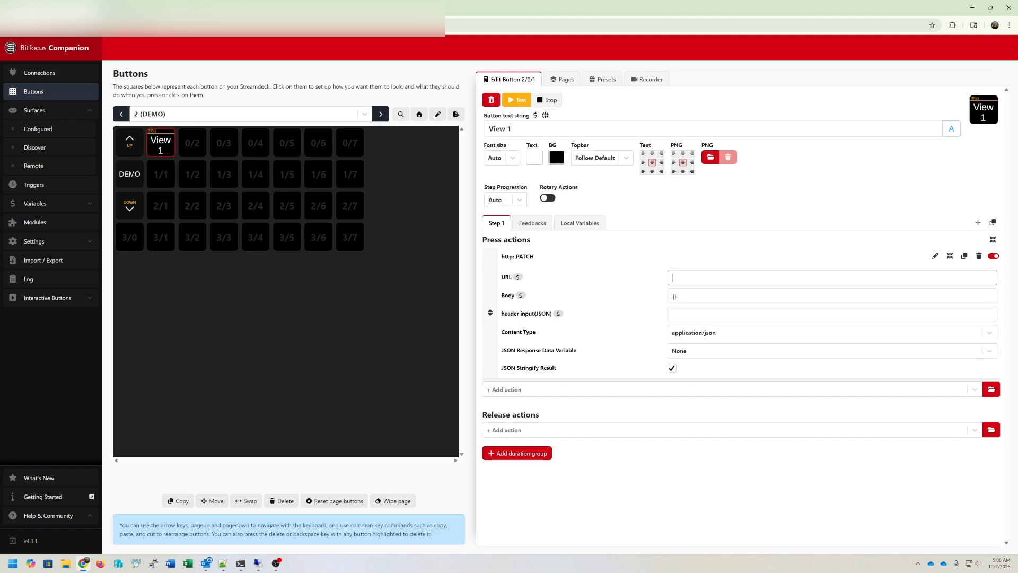
key(alt+Tab)
key(alt+Tab)
text(https://YOUR-CONSOLE-ADDRESS/proxy/protect/integration/v1/viewers/VIEWPORT-ID)
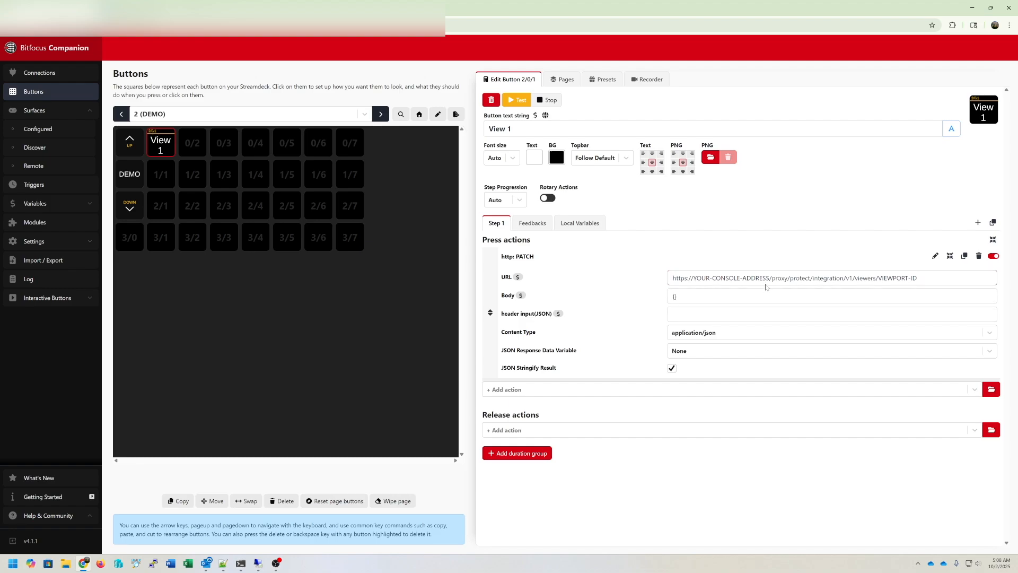
Replace the YOUR-CONSOLE-ADDRESS placeholder in the PATCH action's URL with unvr.demo.local.
drag(770, 278, 693, 278)
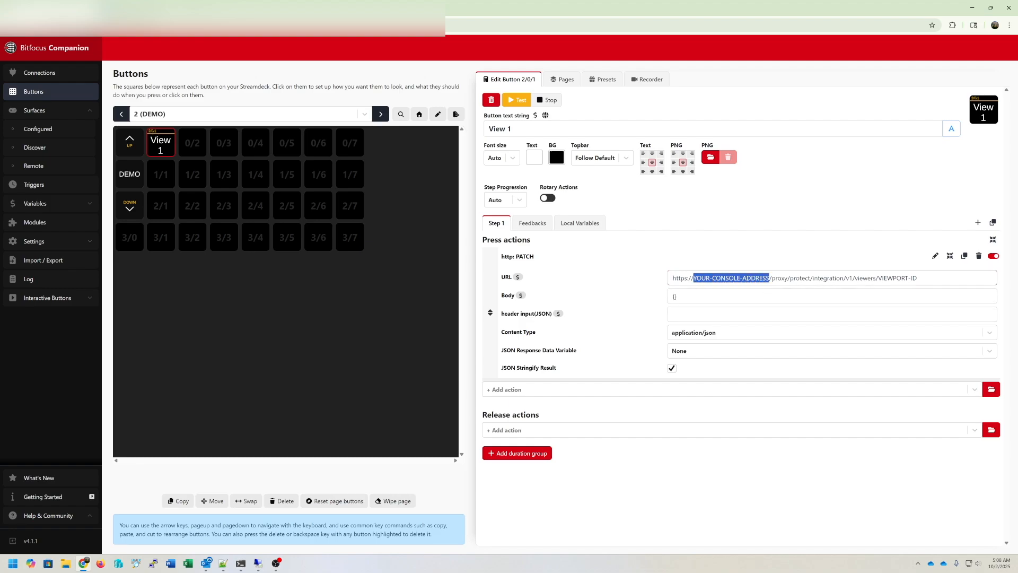
text(un)
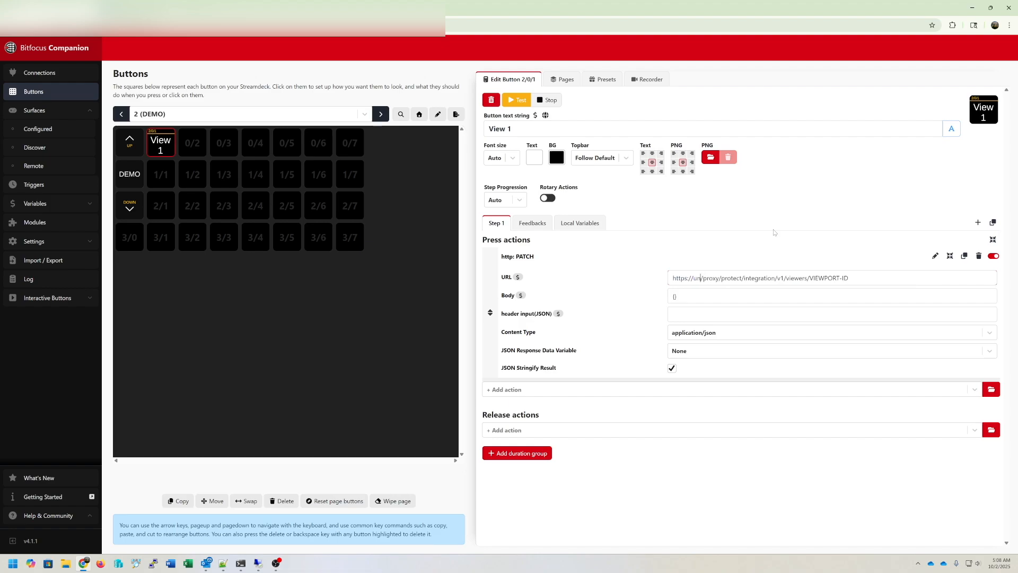
text(vr)
text(.demo.lo)
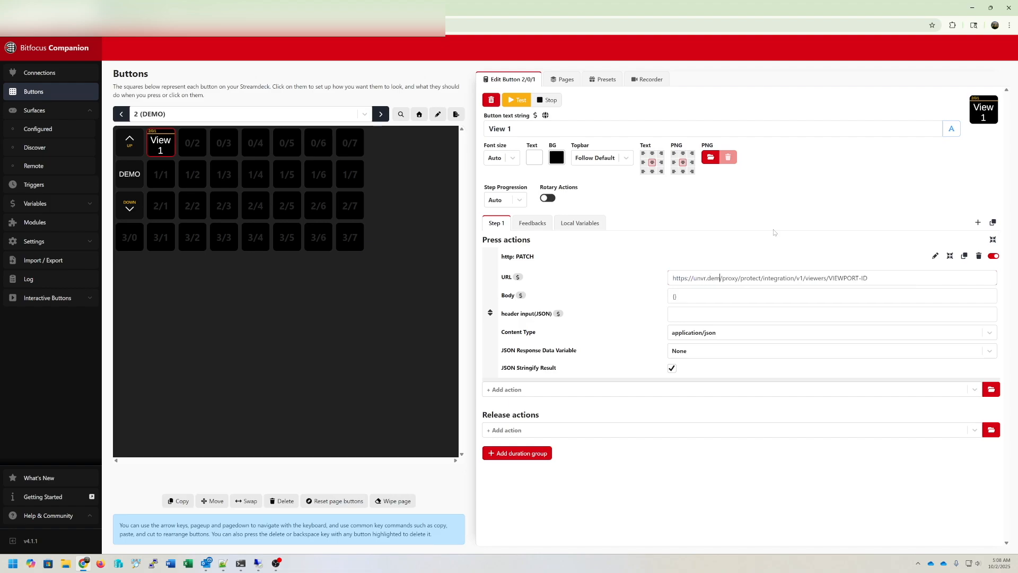
text(cal)
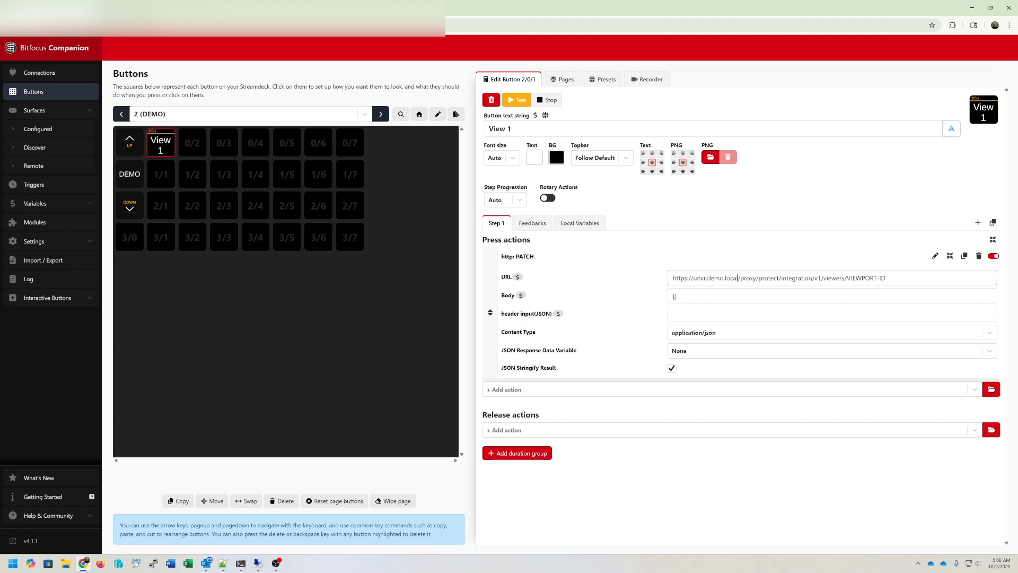
Replace the VIEWPORT-ID placeholder in the PATCH action's URL with the viewport's device ID from the notes.
key(alt+Tab)
drag(893, 278, 847, 277)
key(ctrl+v)
Set the PATCH action's body to {"liveview":"LIVEVIEW-ID"} using the template from the notes.
key(alt+Tab)
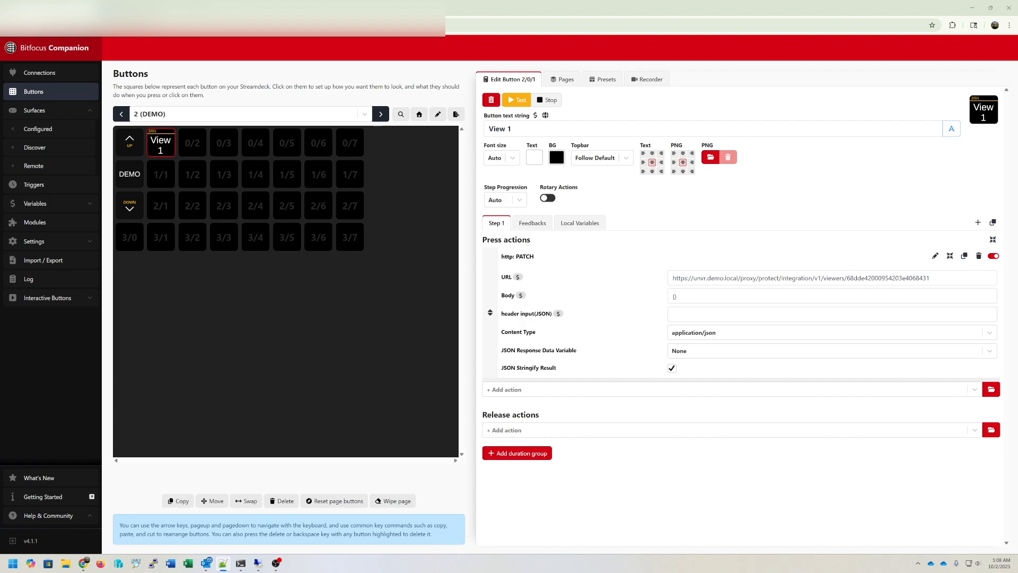
key(alt+Tab)
text("liveview":"LIVEVIEW-ID")
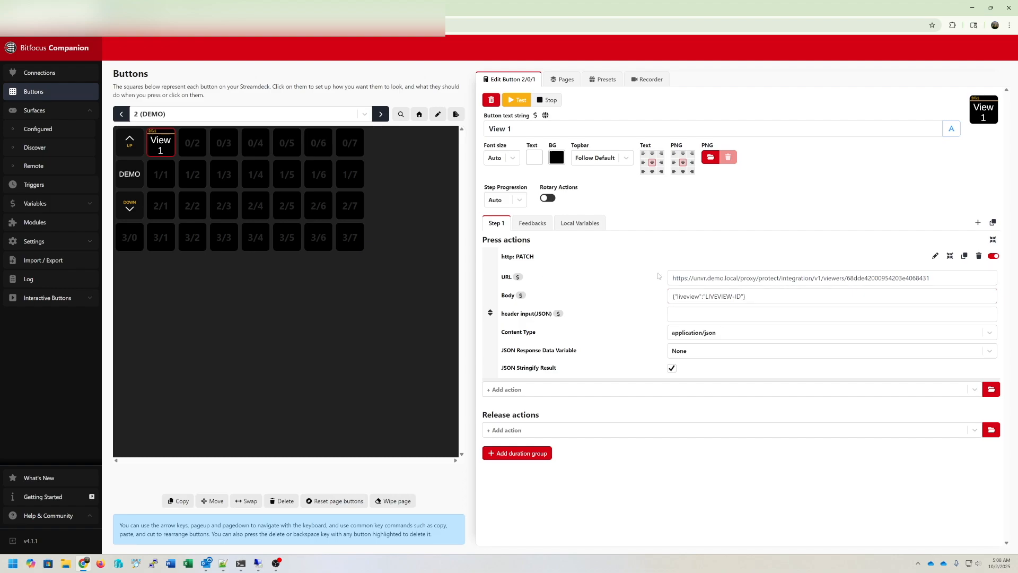
Replace the LIVEVIEW-ID placeholder in the PATCH action's body with the first live view's ID from the notes.
drag(847, 278, 930, 278)
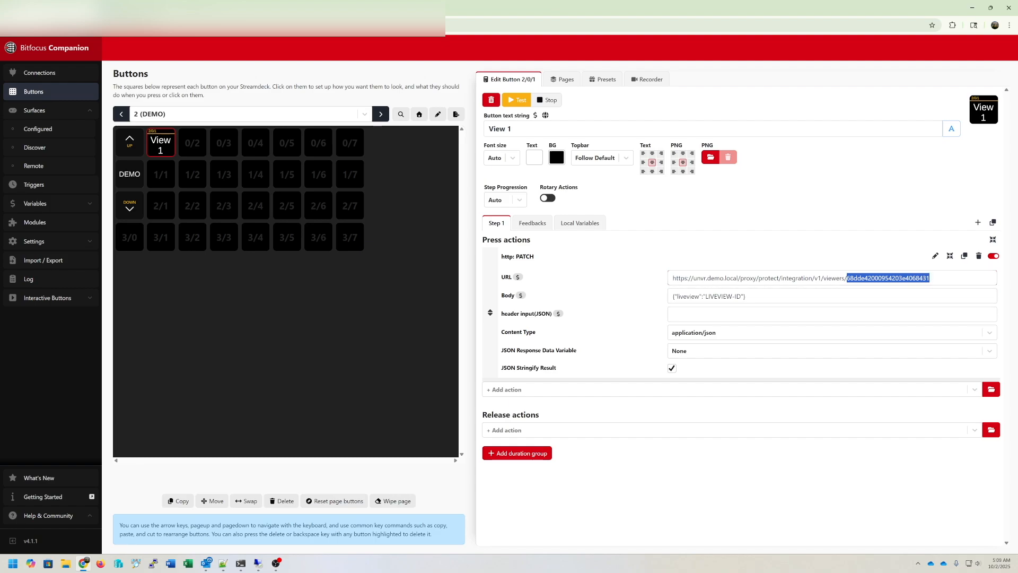
key(alt+Tab)
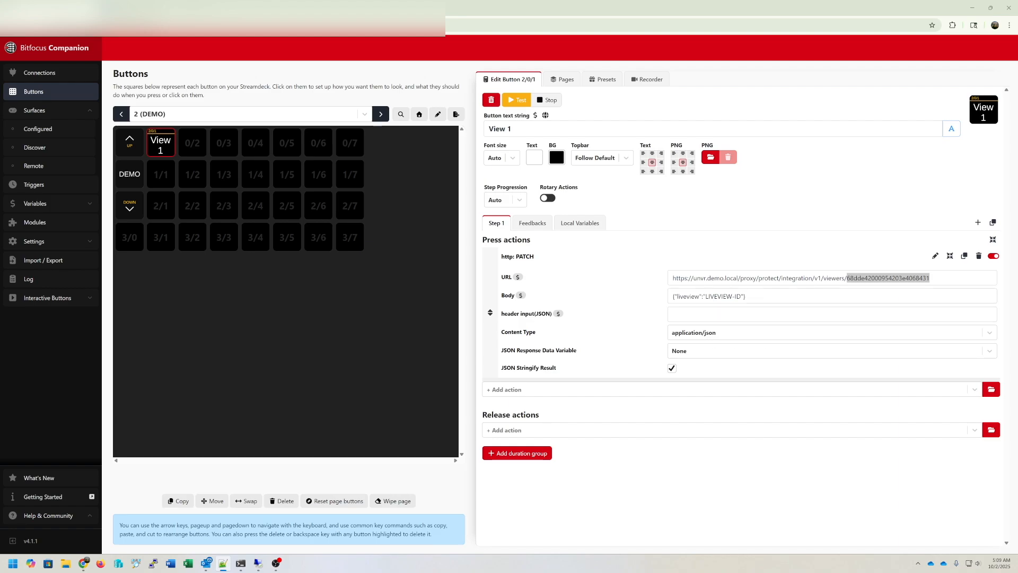
drag(741, 296, 705, 296)
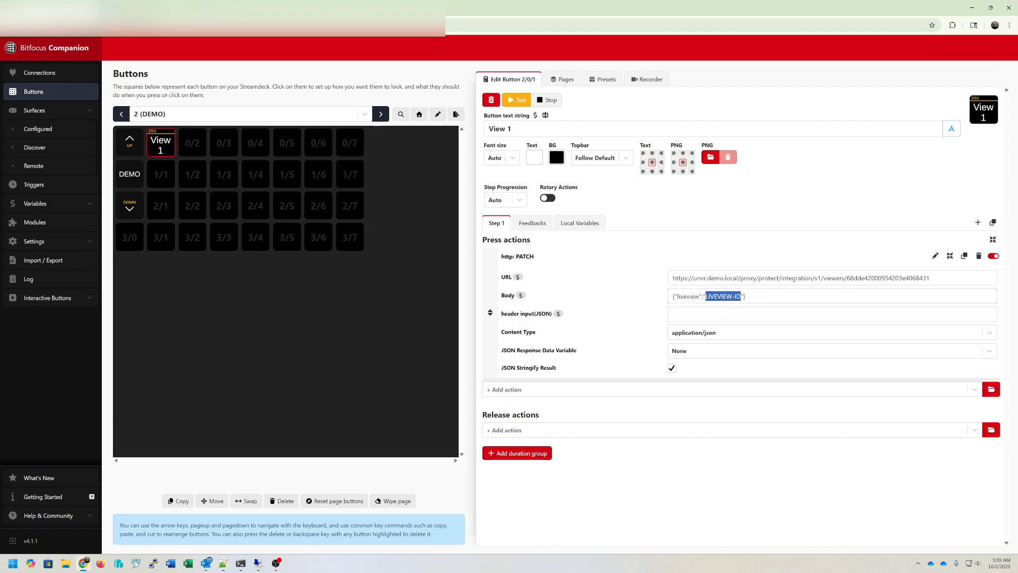
key(ctrl+v)
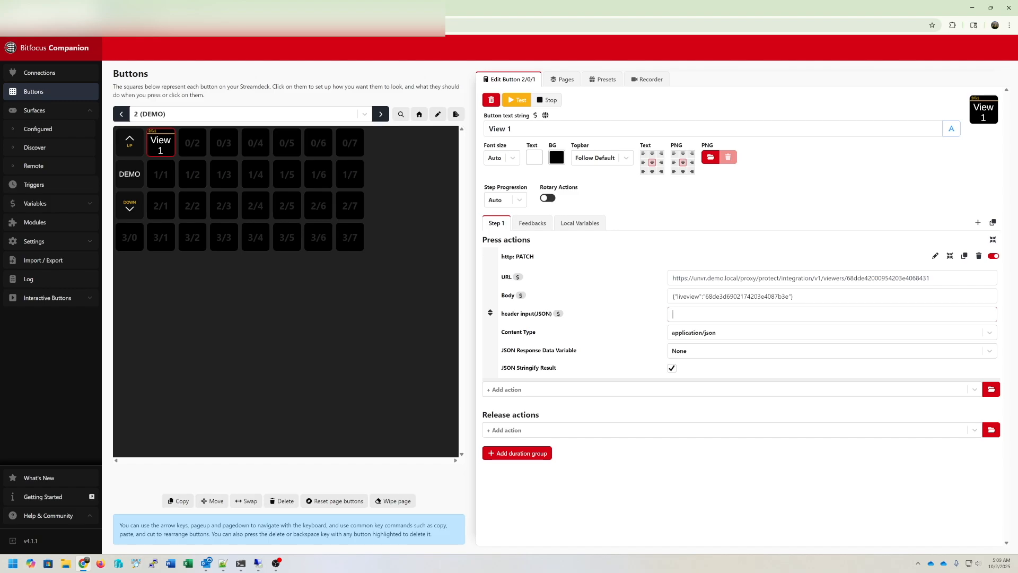
Switch to UniFi Protect and examine the header lines of the API request format example in the Control Plane integration settings.
click(183, 9)
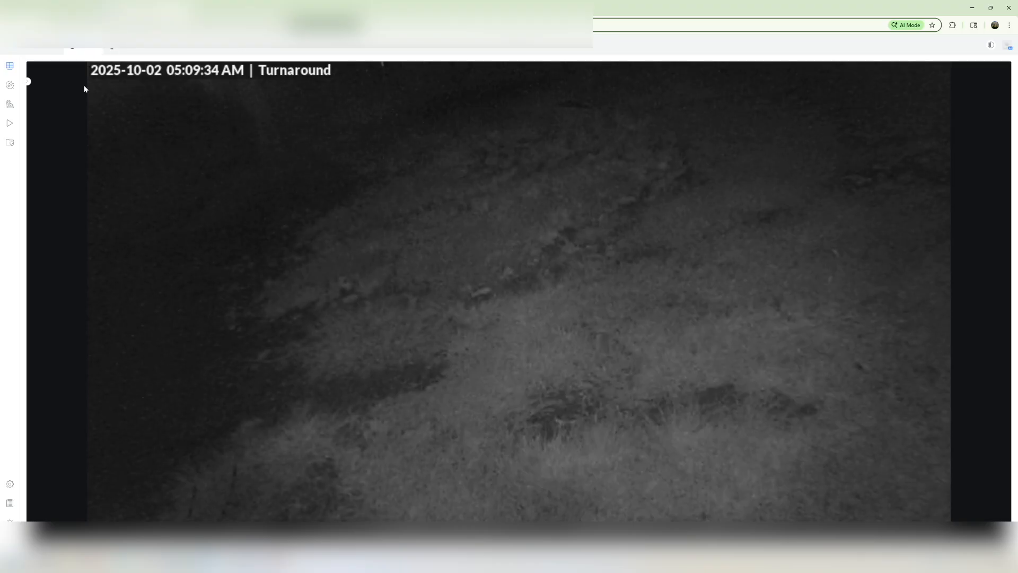
click(10, 485)
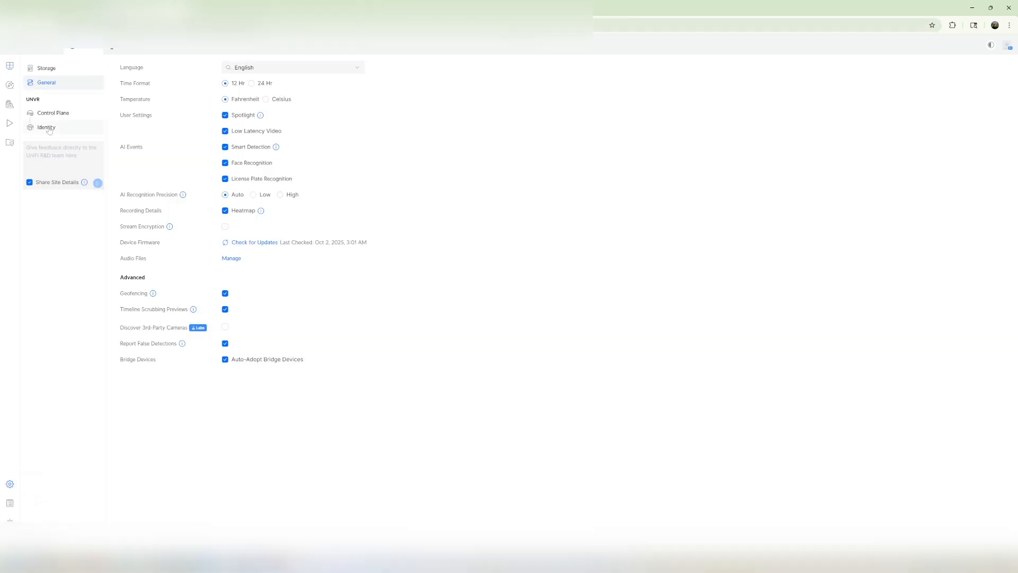
click(54, 113)
click(165, 67)
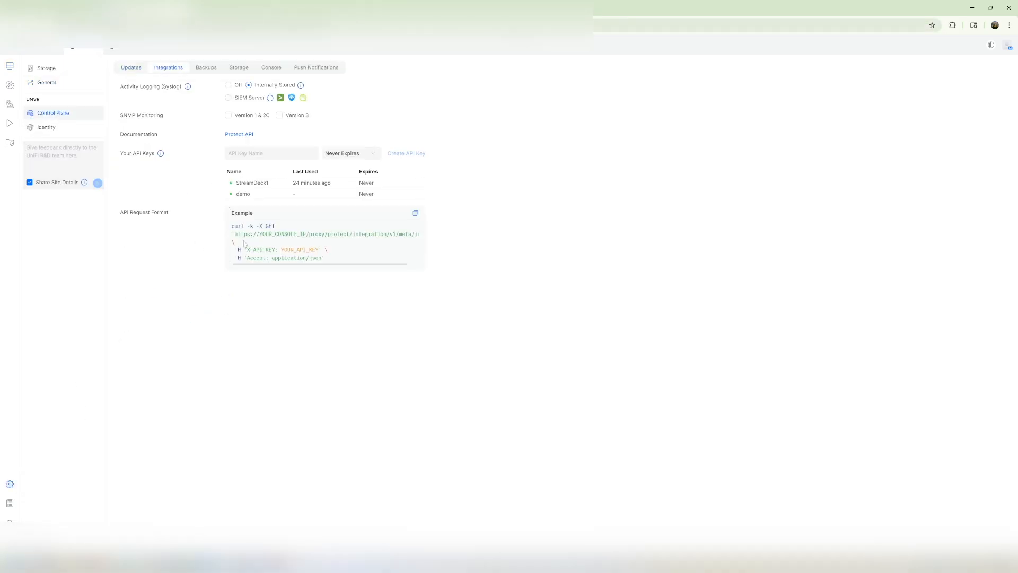
drag(234, 250, 336, 261)
click(336, 261)
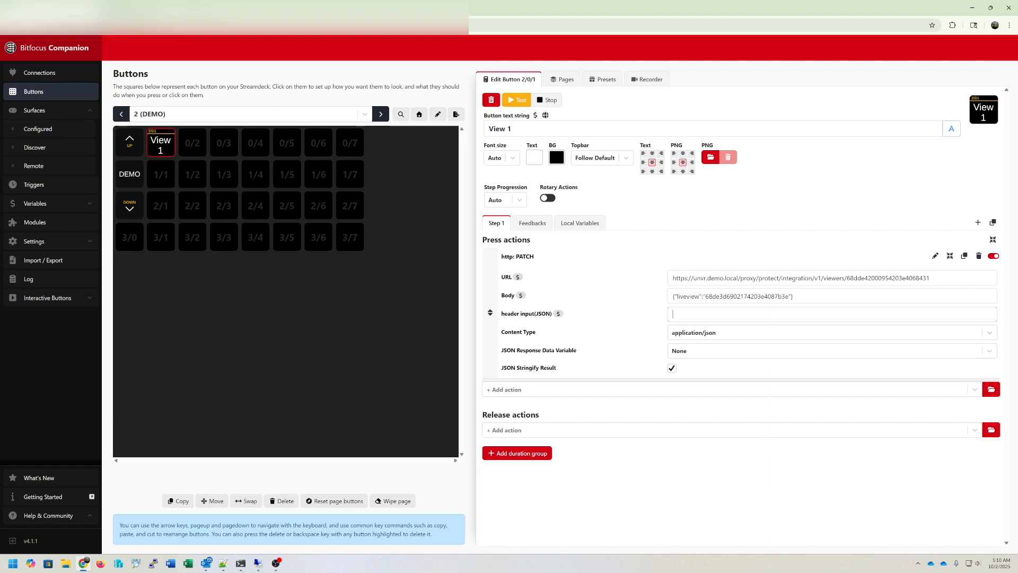
Set View 1's header input to {"X-API-KEY":"YOUR-API-KEY","Content-Type":"application/json","Accept":"application/json"} using the template from the notes.
key(alt+Tab)
key(alt+Tab)
key(ctrl+v)
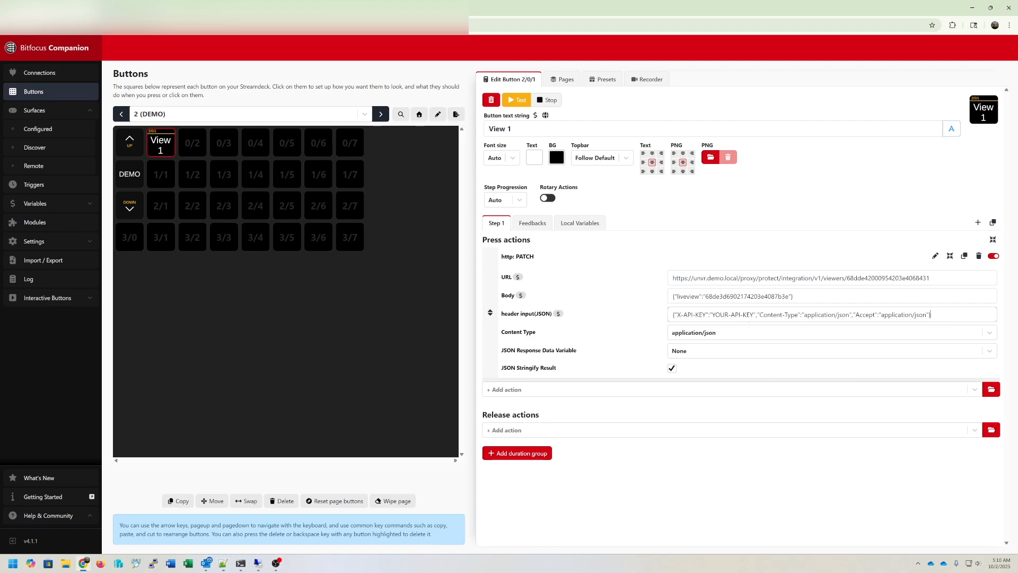
Replace the YOUR-API-KEY placeholder in the PATCH action's header input with the API key from the notes.
key(alt+Tab)
key(alt+Tab)
key(shift+Left)
key(shift+Left)
key(shift+Left)
key(shift+Left)
key(shift+Left)
key(shift+Left)
key(shift+Left)
key(shift+Left)
key(shift+Left)
key(shift+Left)
key(shift+Left)
key(shift+Left)
key(ctrl+v)
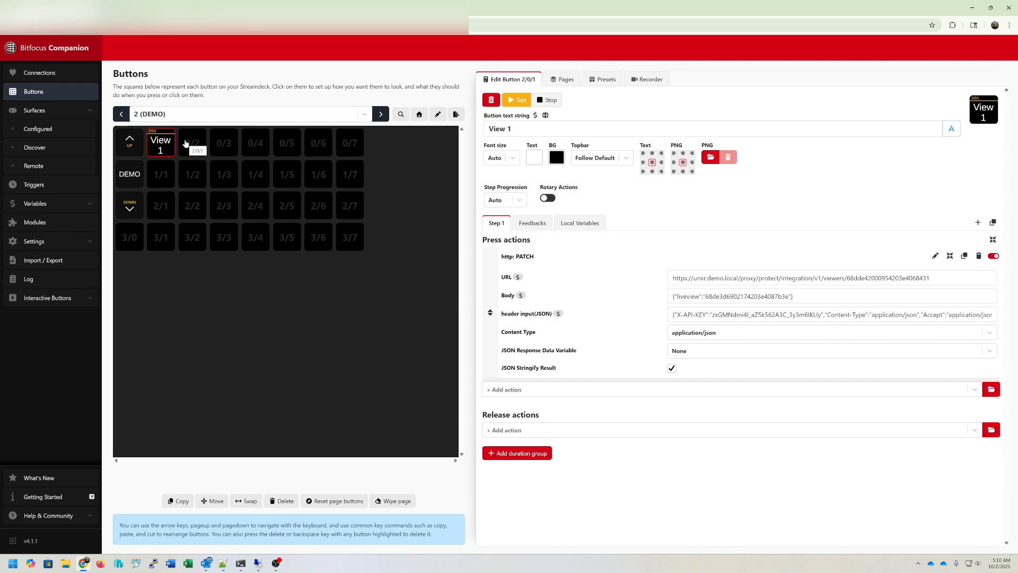
Copy the View 1 button to slot 0/2 and change the copy's button text to View 2.
click(175, 502)
click(157, 153)
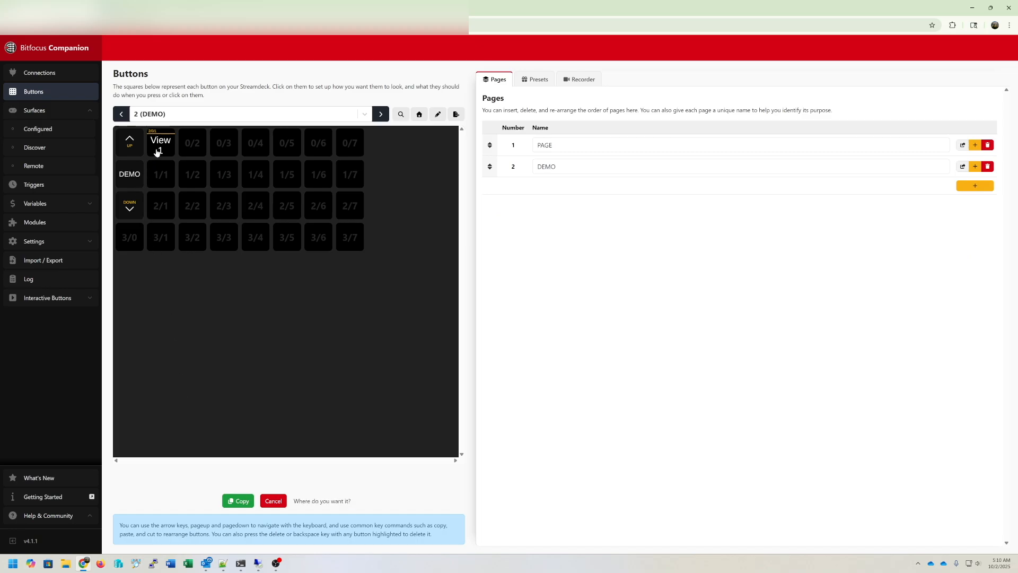
click(189, 142)
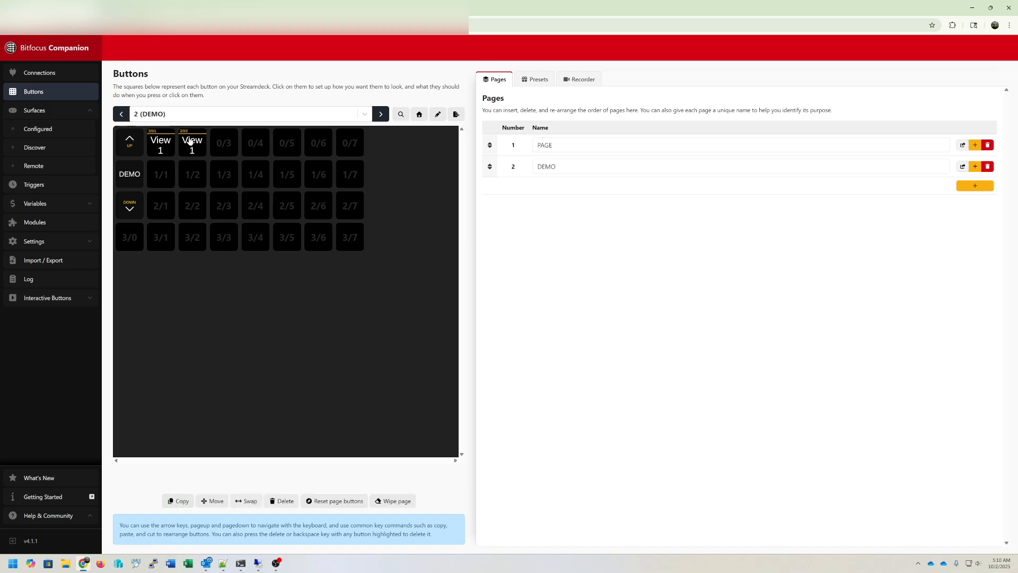
click(193, 141)
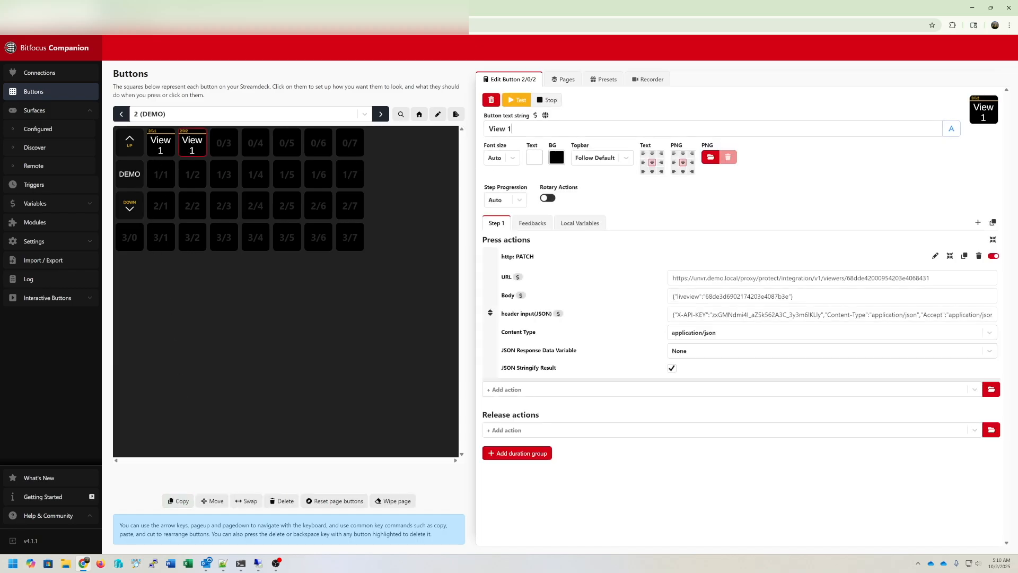
key(BackSpace)
text(2)
Replace the live view ID in the View 2 button's PATCH body with the second live view's ID from the notes.
drag(929, 278, 858, 278)
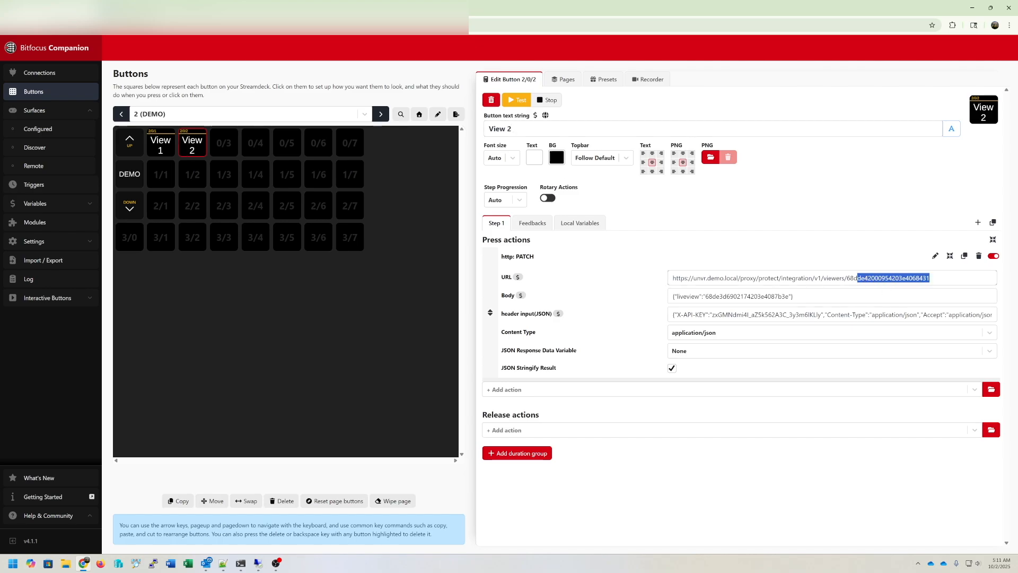
key(alt+Tab)
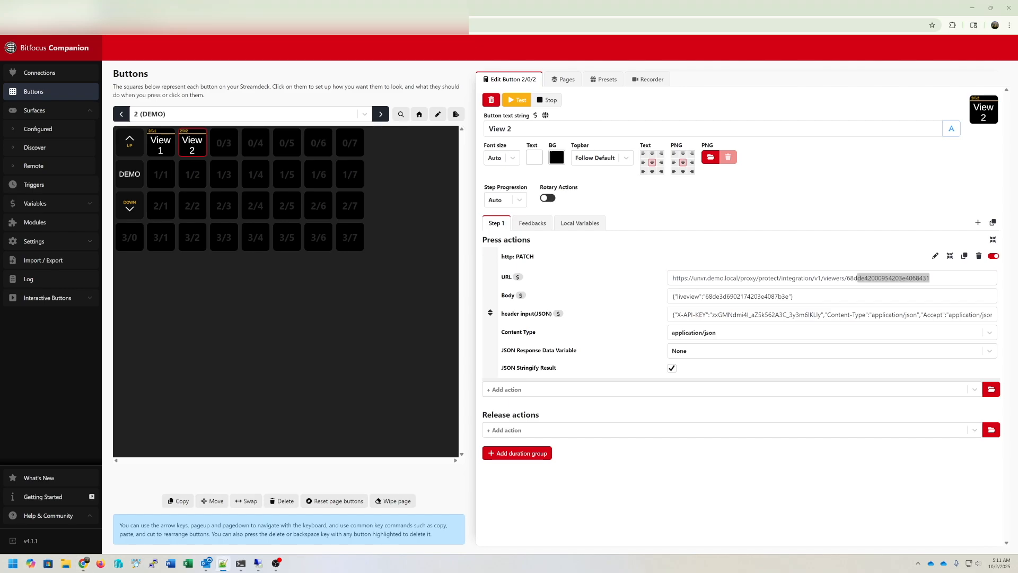
click(750, 296)
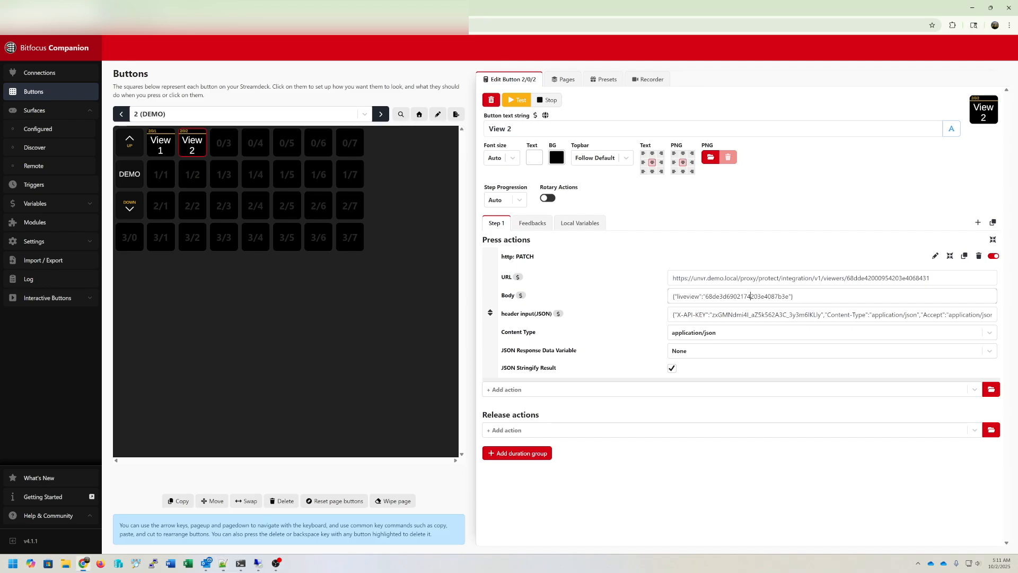
double_click(789, 296)
key(ctrl+v)
Test the View 1 button's press action and check the View 2 button's PATCH settings.
click(167, 142)
click(513, 106)
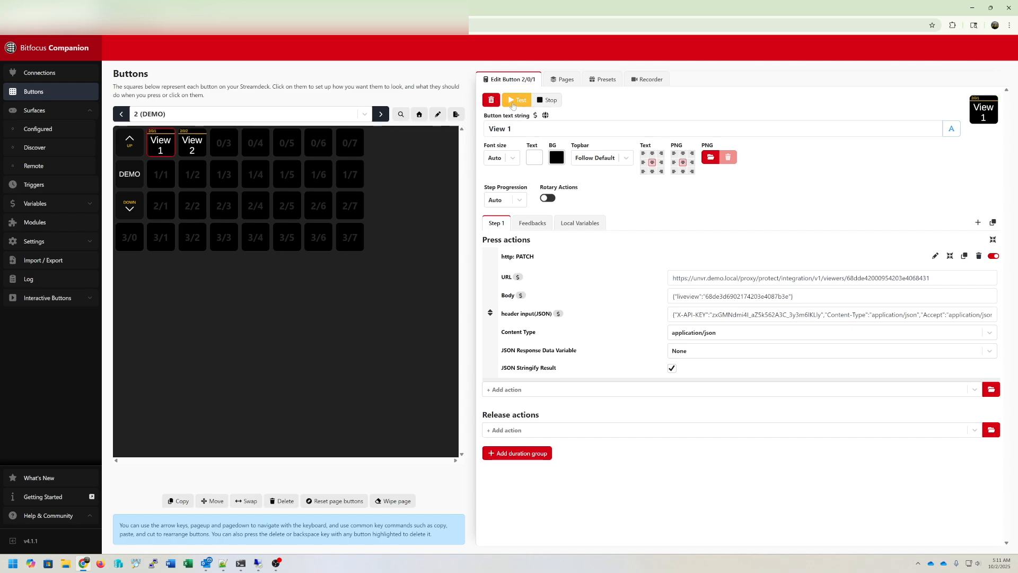
click(192, 146)
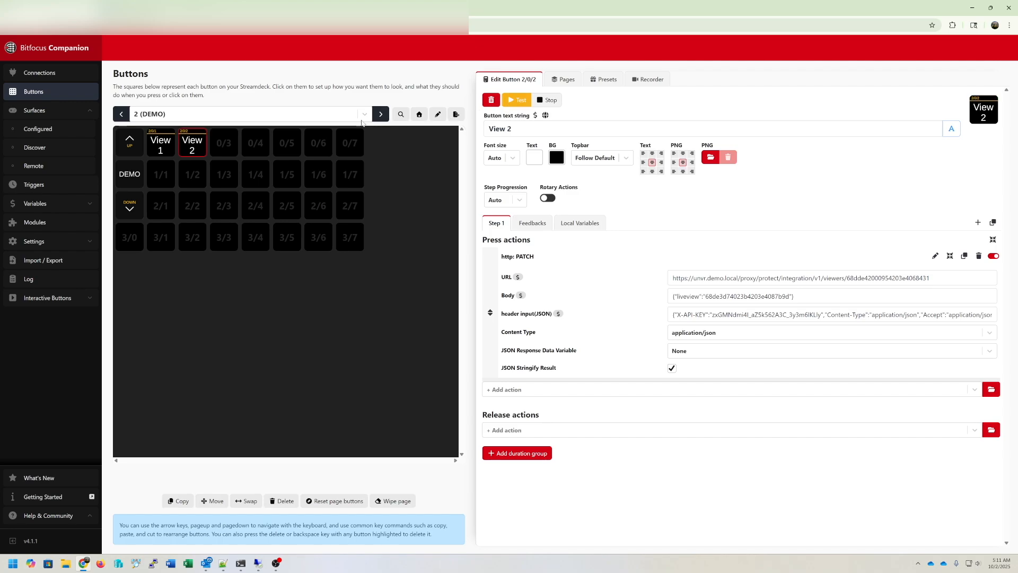
click(165, 150)
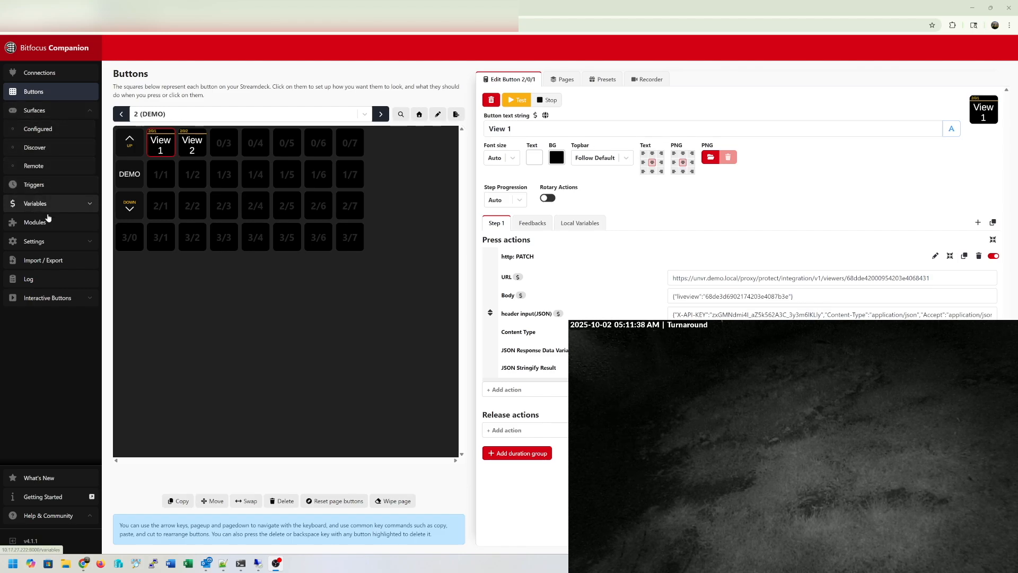
Open Companion's Web buttons page in a new browser tab.
click(43, 298)
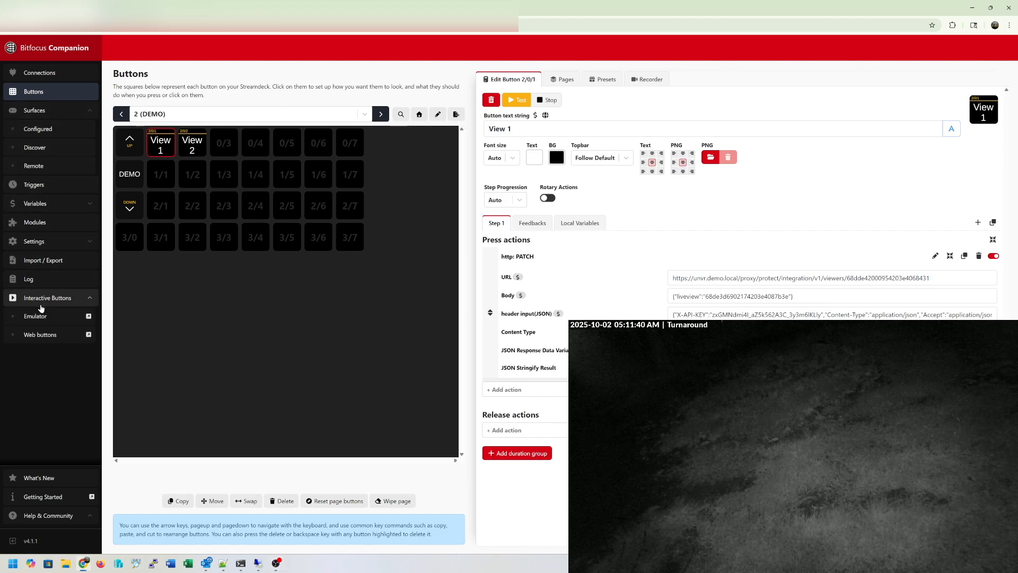
right_click(39, 334)
click(58, 342)
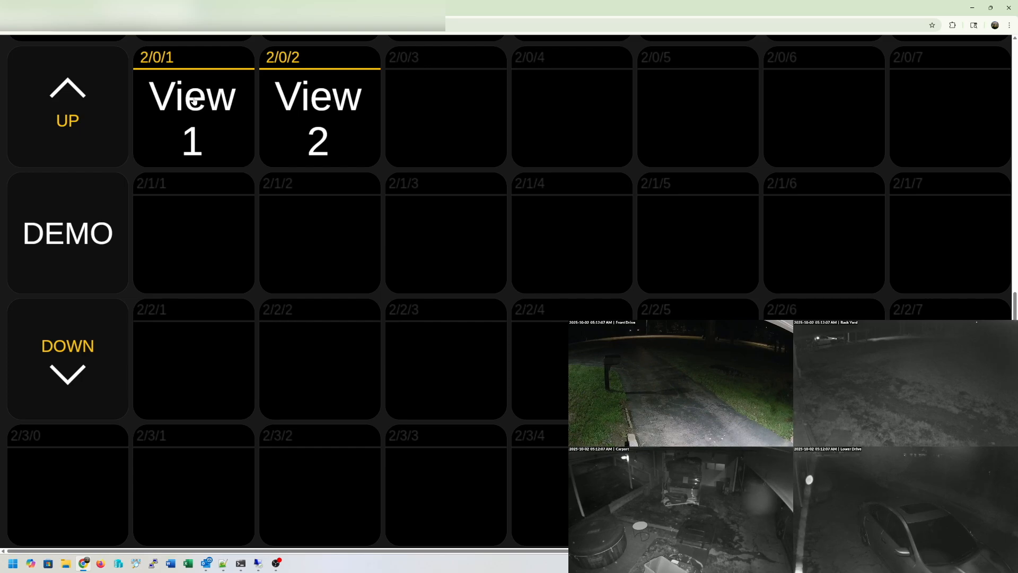
Trigger View 1, View 2 and View 1 again on the web buttons page to test switching the viewport's live view.
click(195, 101)
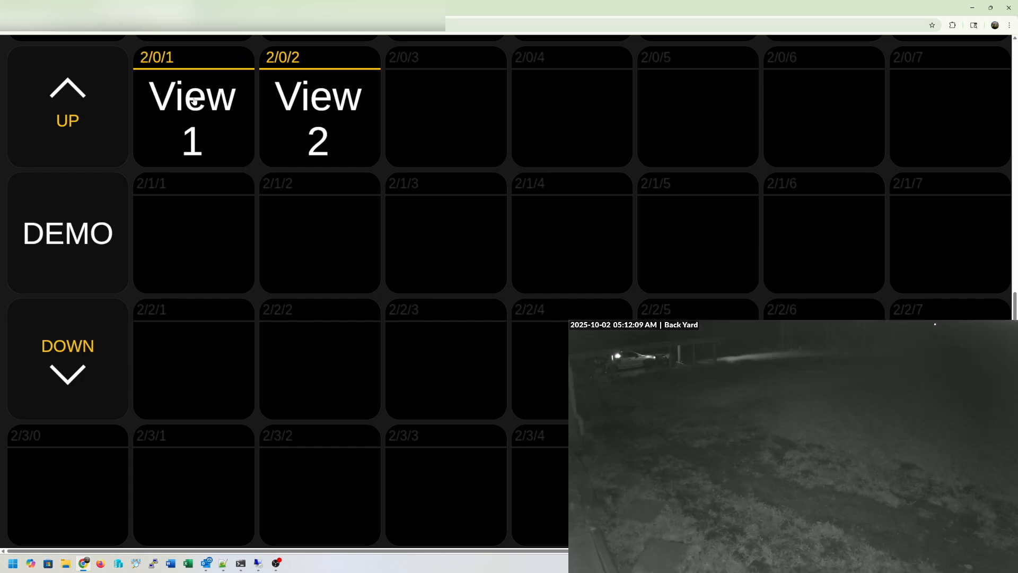
click(326, 104)
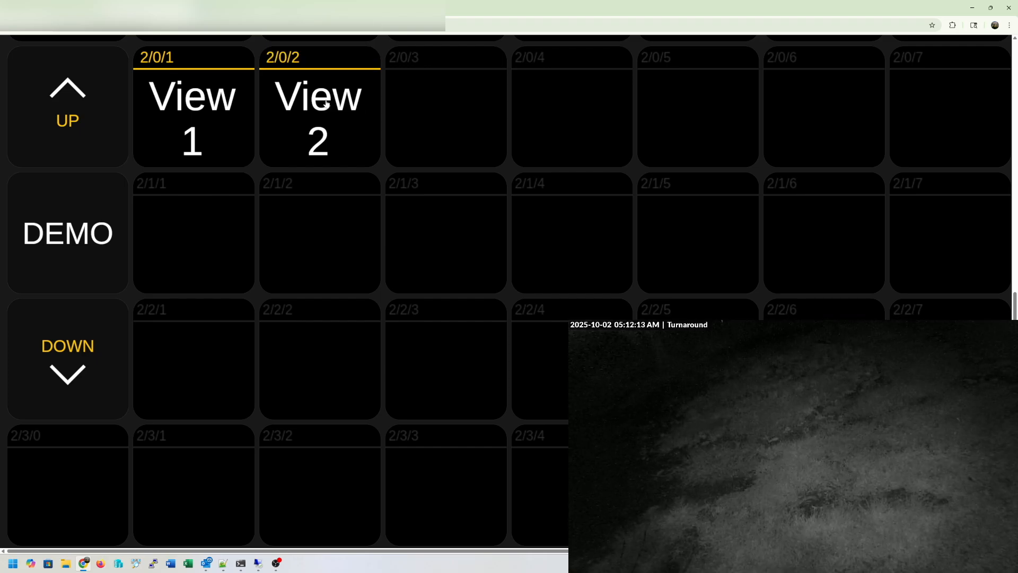
click(208, 116)
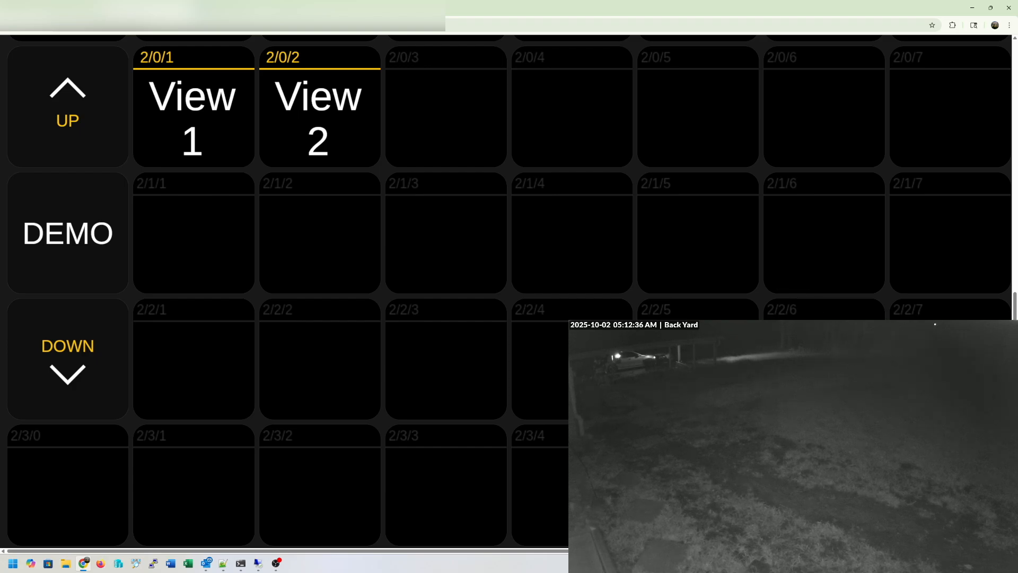
key(alt+Tab)
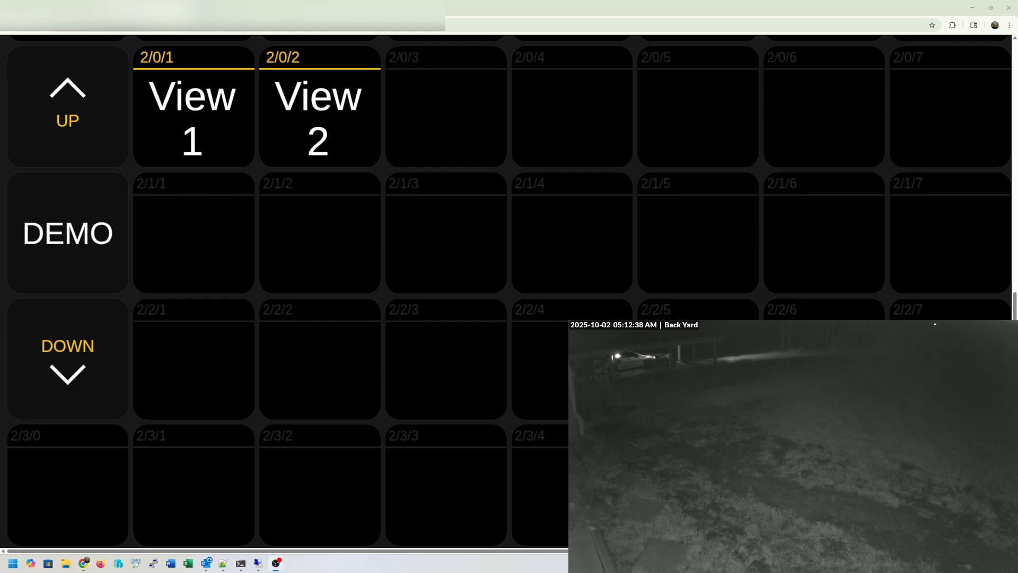